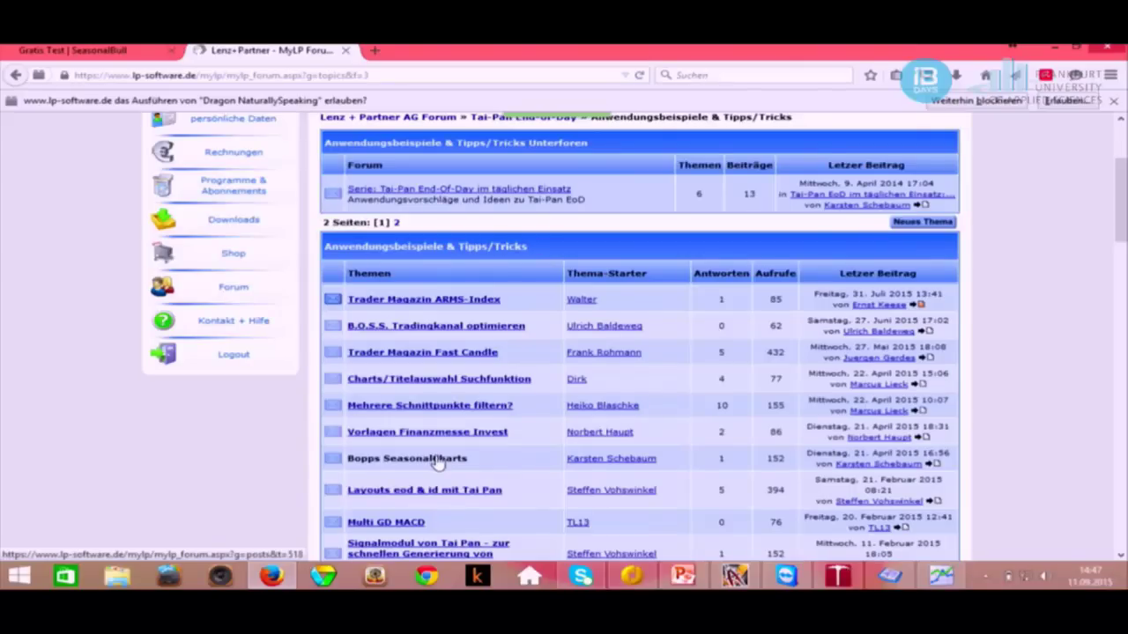
# Open the forum thread on the SeasonalCharts layout and read the layout description and the TPW14_11.LAY attachment entry.
pyautogui.click(437, 459)
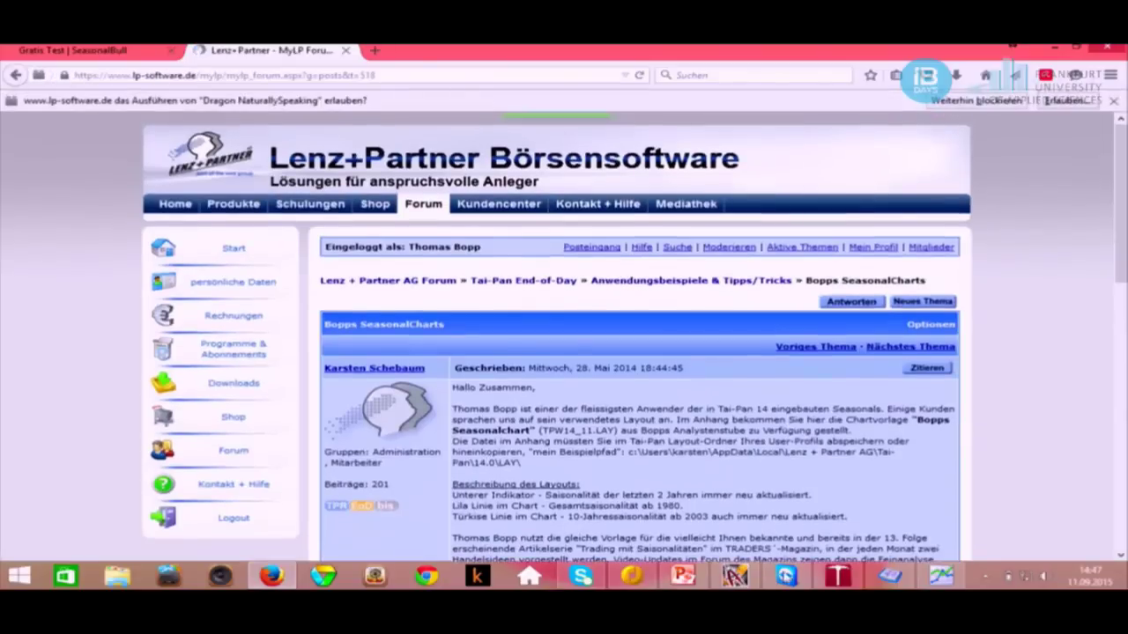
pyautogui.scroll(-1, 698, 407)
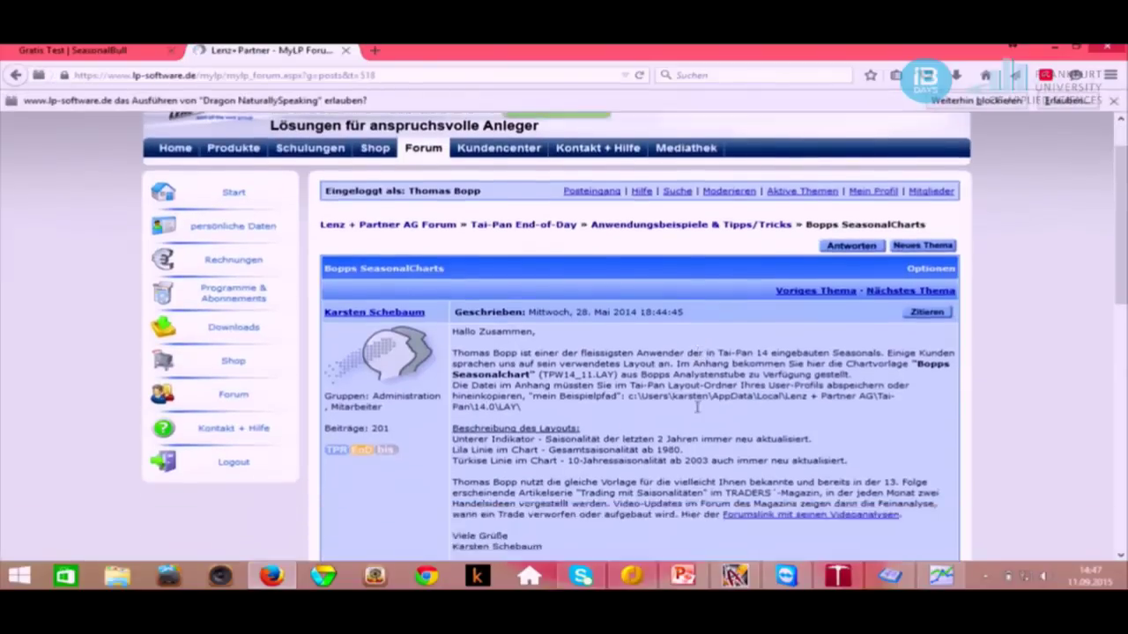
pyautogui.scroll(-2, 698, 407)
pyautogui.scroll(-3, 614, 249)
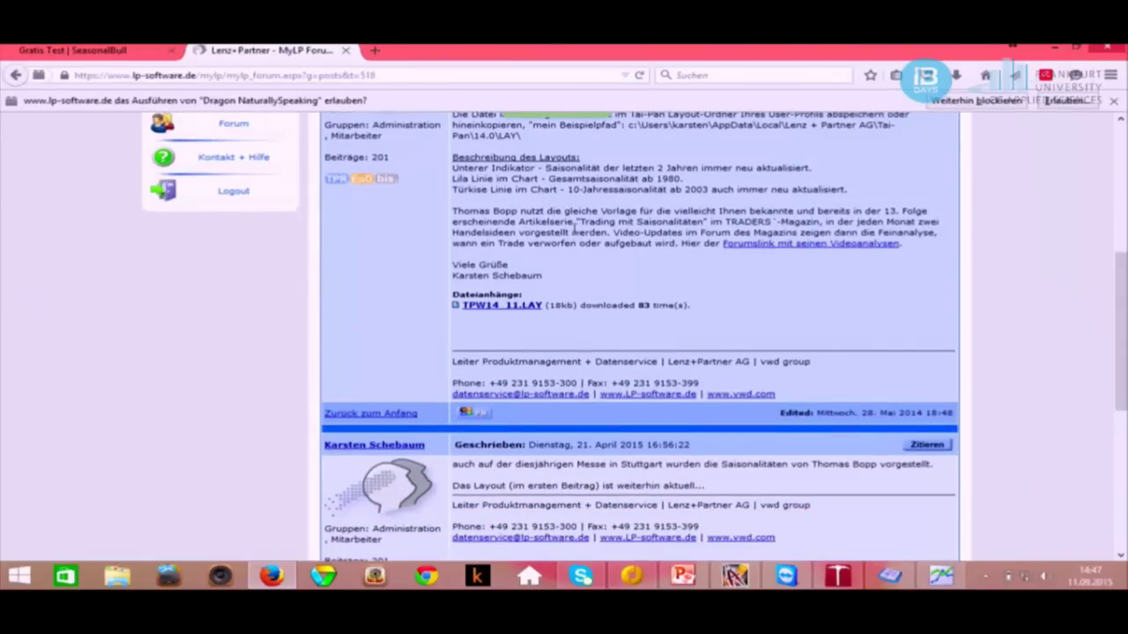
pyautogui.scroll(2, 572, 238)
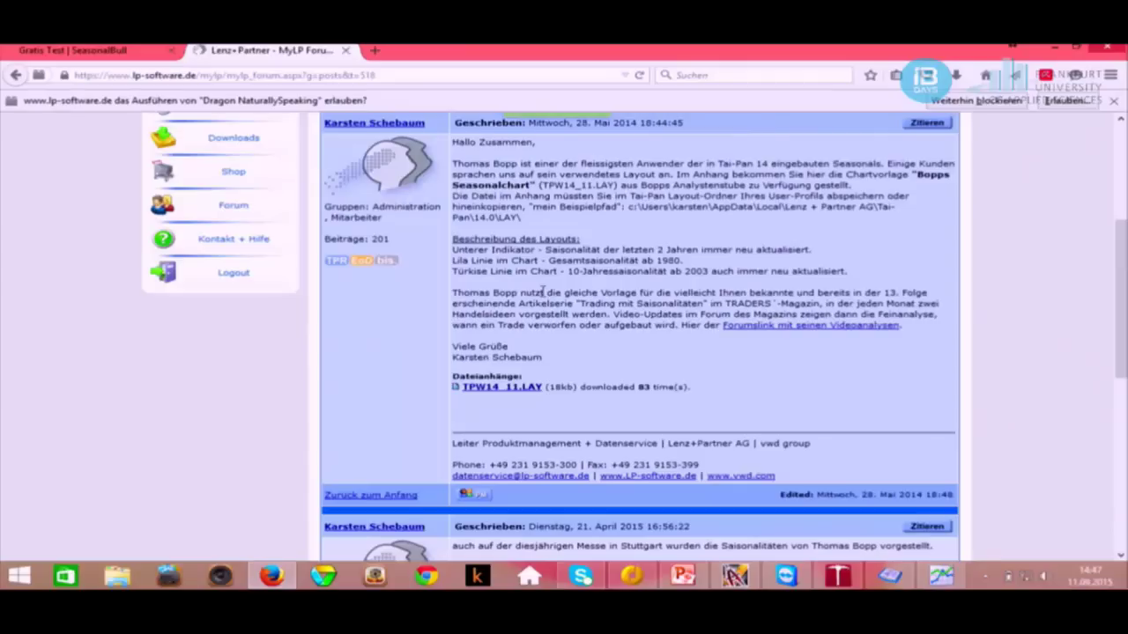
pyautogui.scroll(2, 544, 293)
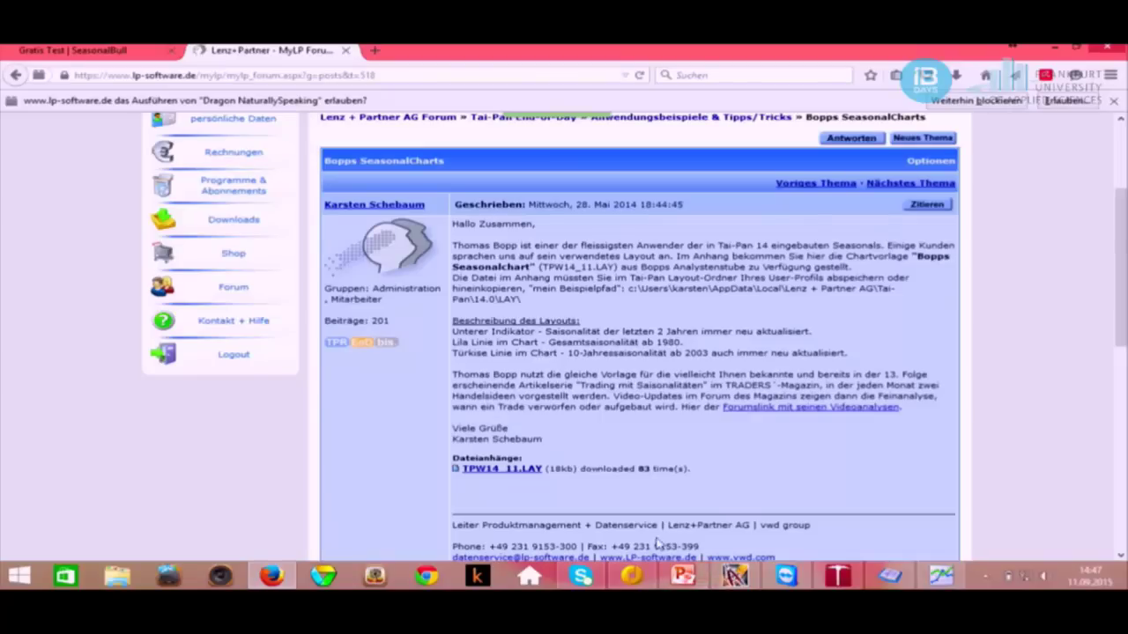
# Switch to Tai-Pan Kataloge and open the DAX chart from the Saisonalitätsausblicke 2016 catalog.
pyautogui.moveTo(736, 578)
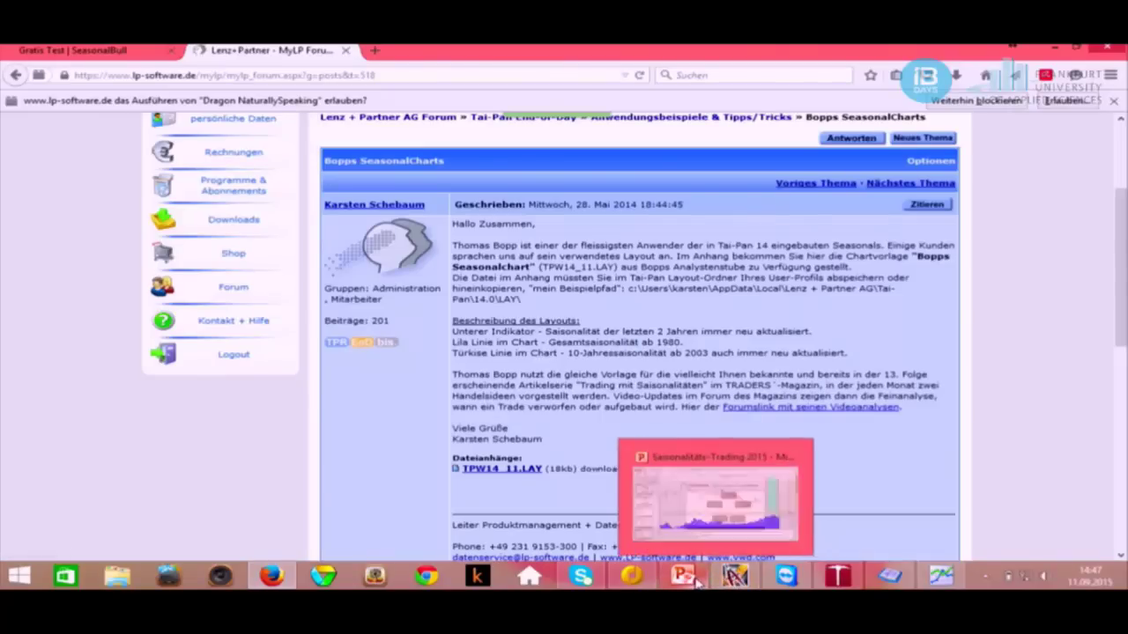
pyautogui.moveTo(688, 577)
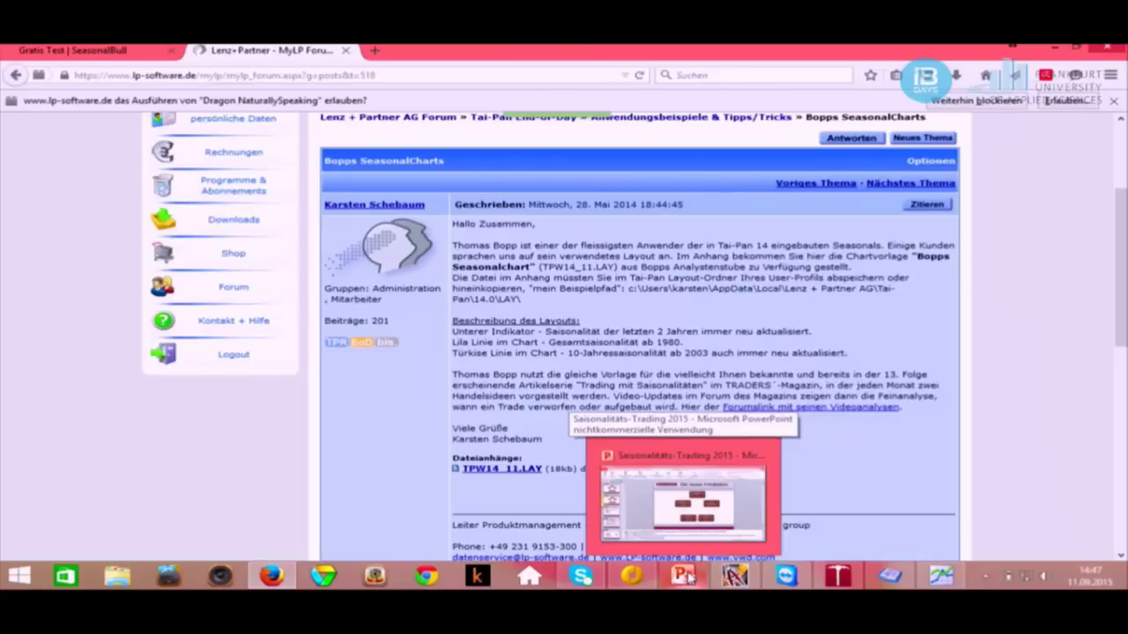
pyautogui.moveTo(861, 588)
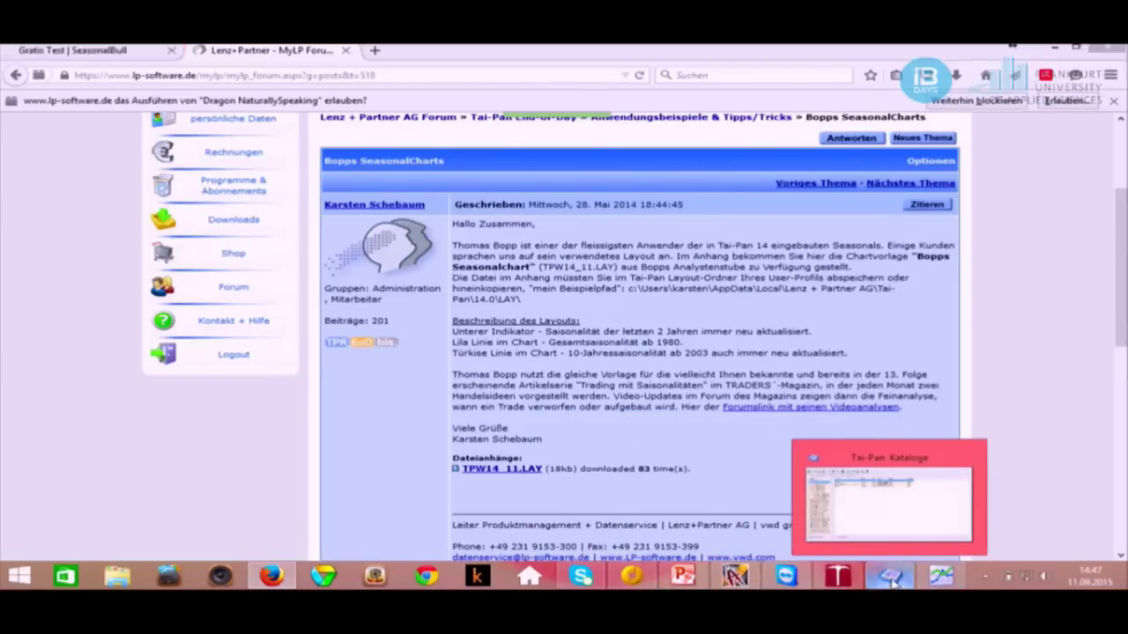
pyautogui.click(893, 577)
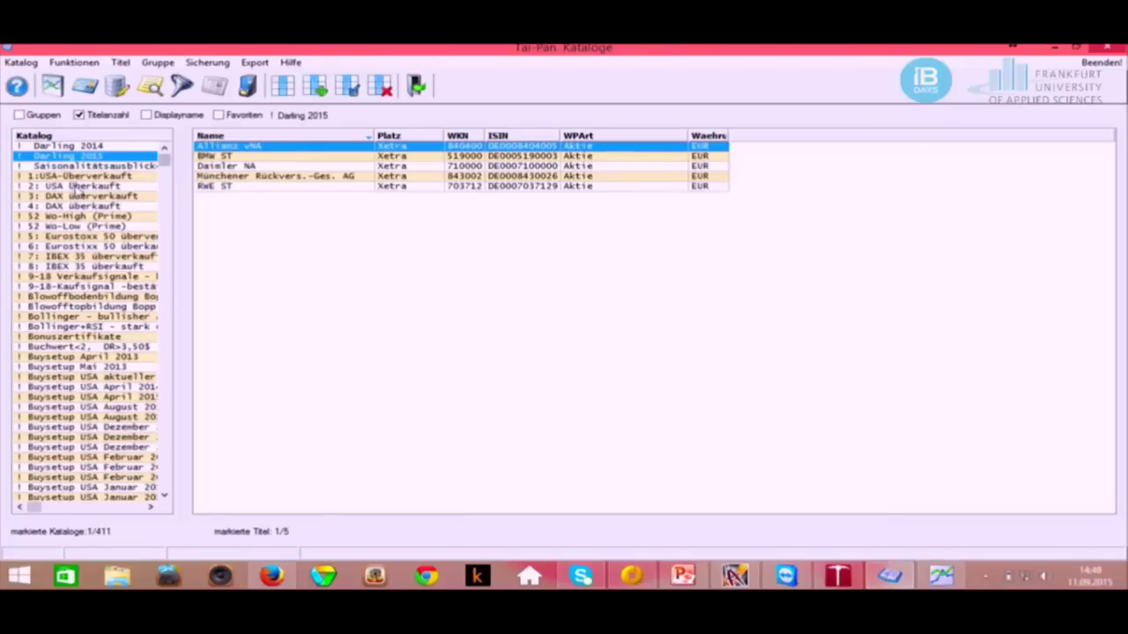
pyautogui.click(92, 167)
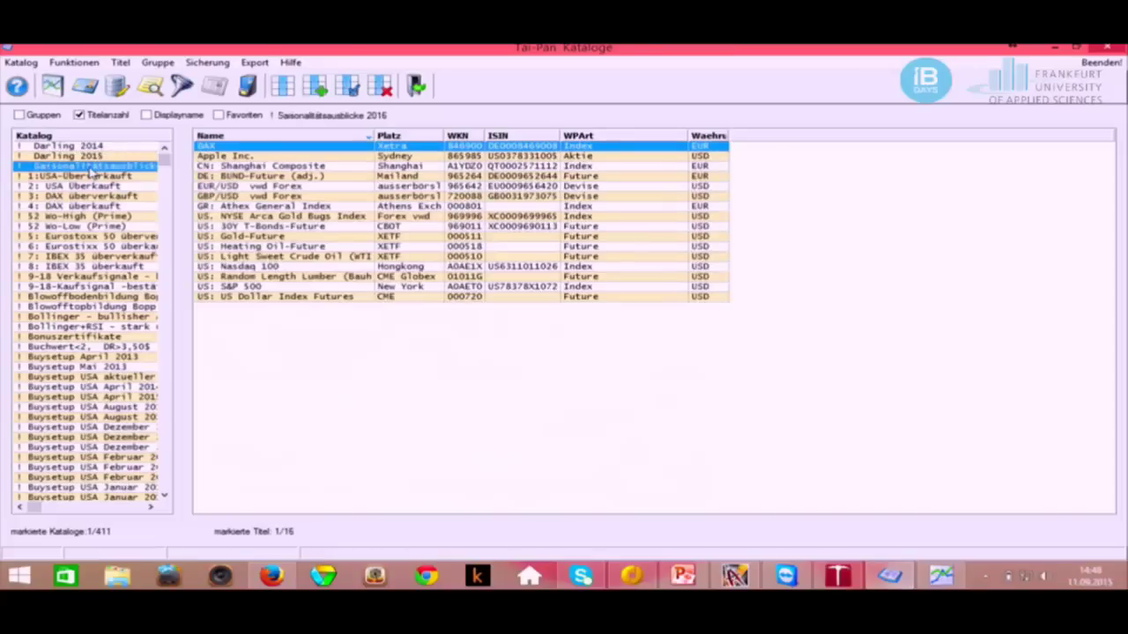
pyautogui.doubleClick(287, 148)
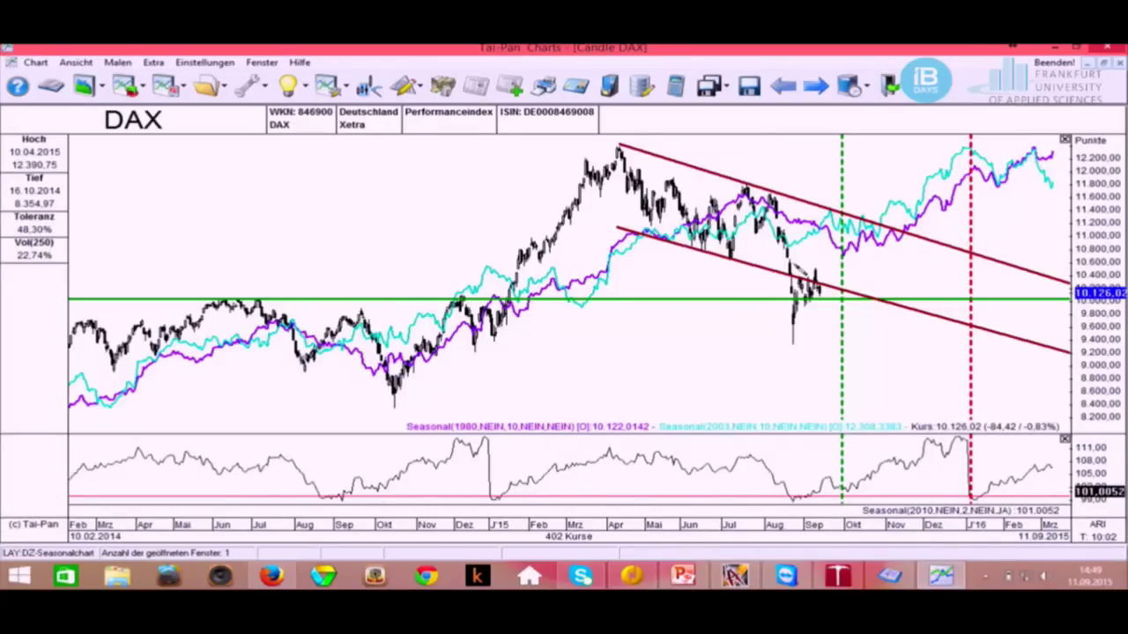
# Draw a horizontal line on the DAX chart at about 10,600 points, just above the September price highs.
pyautogui.rightClick(791, 265)
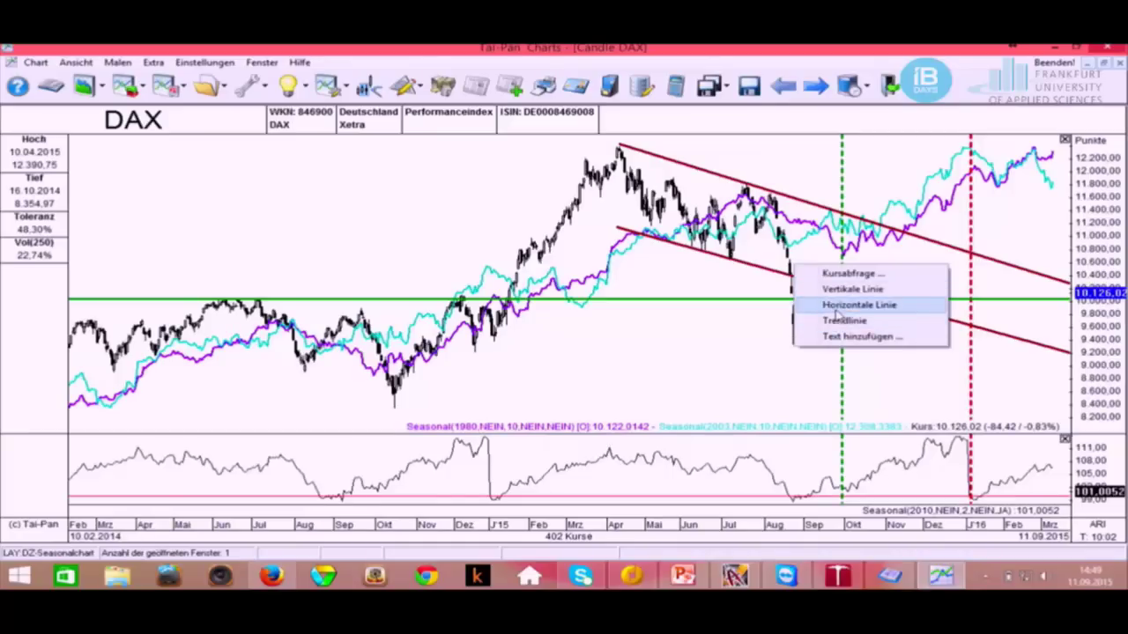
pyautogui.click(841, 305)
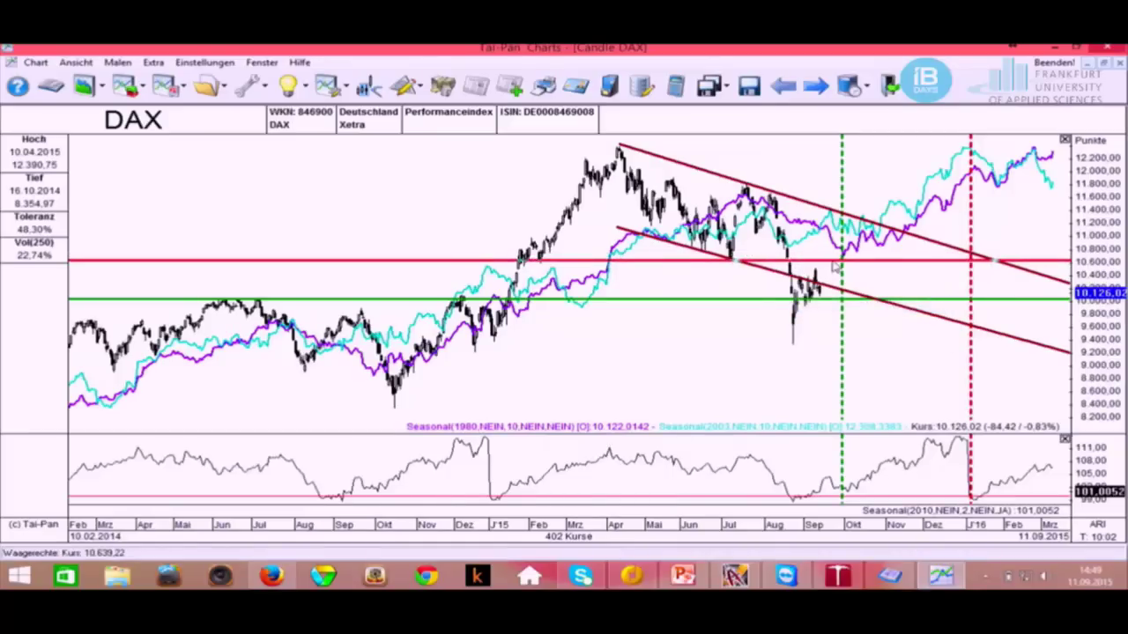
pyautogui.click(837, 270)
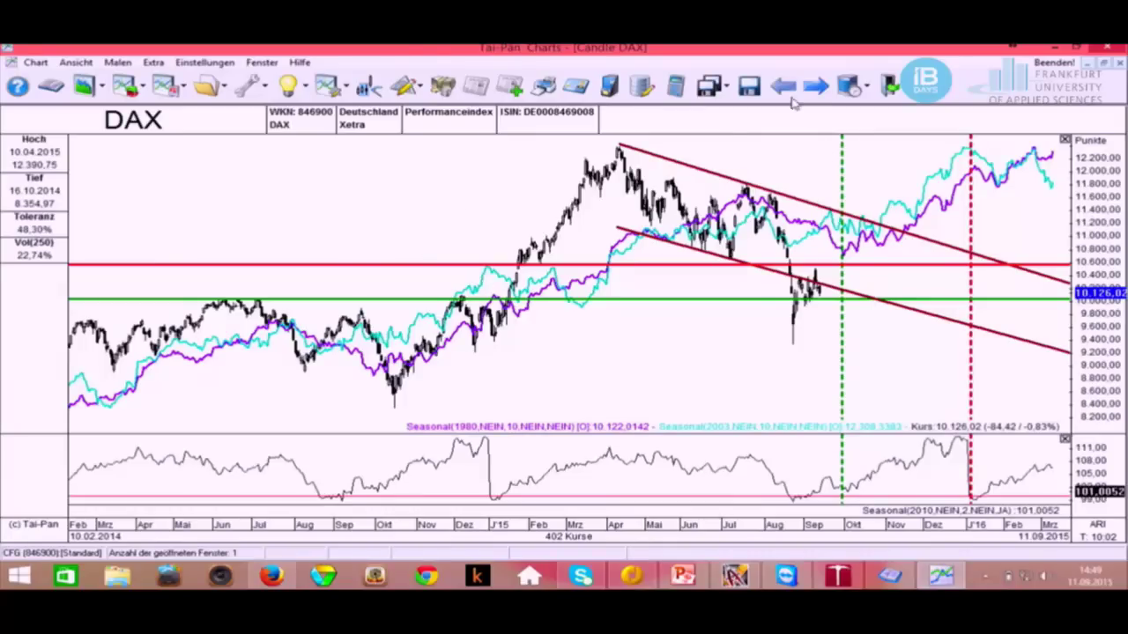
# Bring up the Apple Inc. chart, widen its price history to two years and to five years, and extend the seasonal projection further ahead.
pyautogui.click(819, 94)
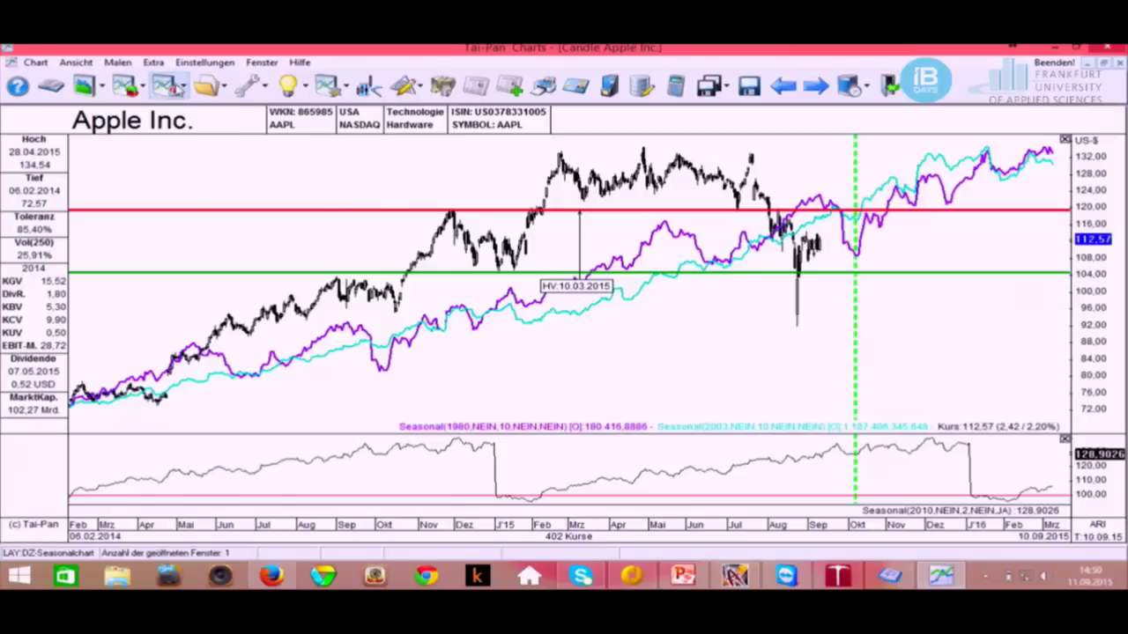
pyautogui.click(174, 88)
pyautogui.click(202, 175)
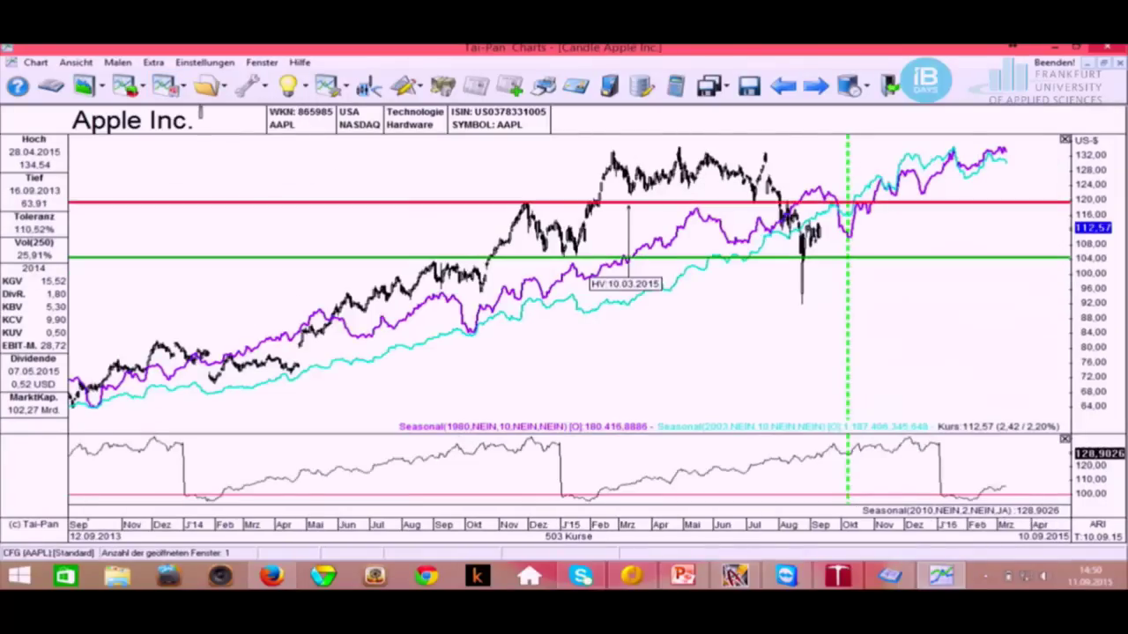
pyautogui.click(175, 88)
pyautogui.click(202, 189)
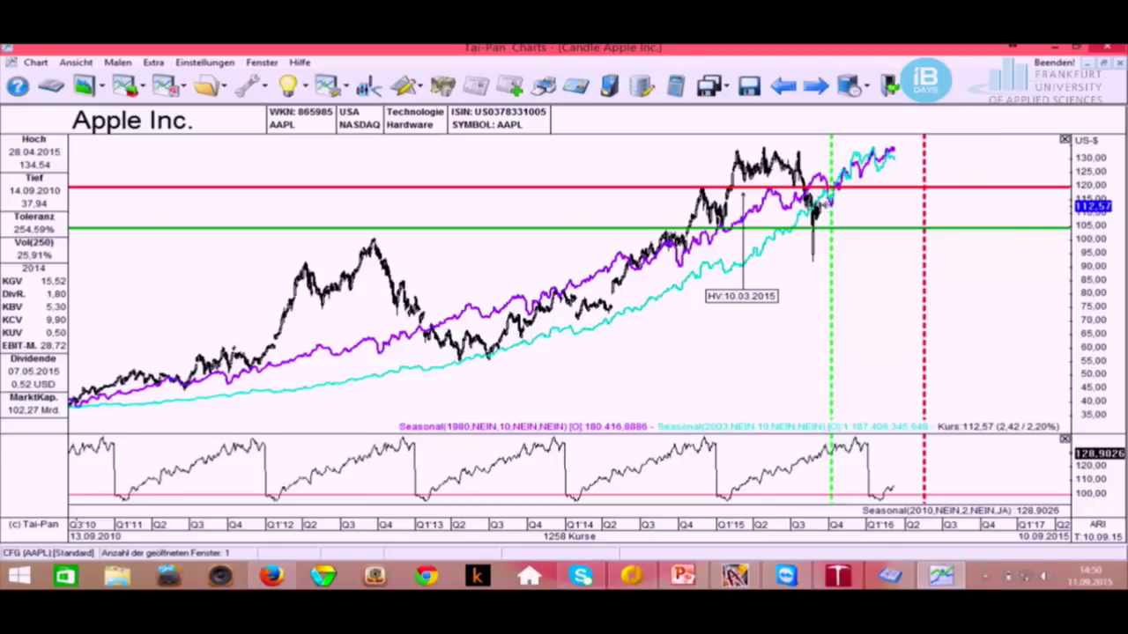
pyautogui.scroll(1, 829, 216)
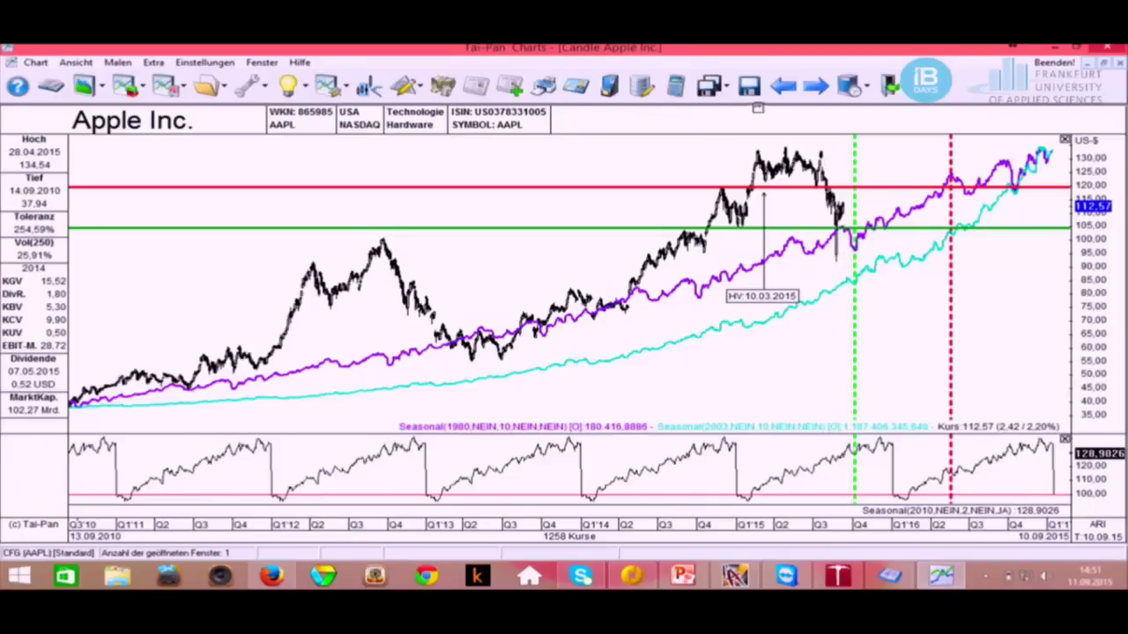
# Bring up the Shanghai Composite chart and zoom in on the period from September 2014 onward.
pyautogui.click(814, 87)
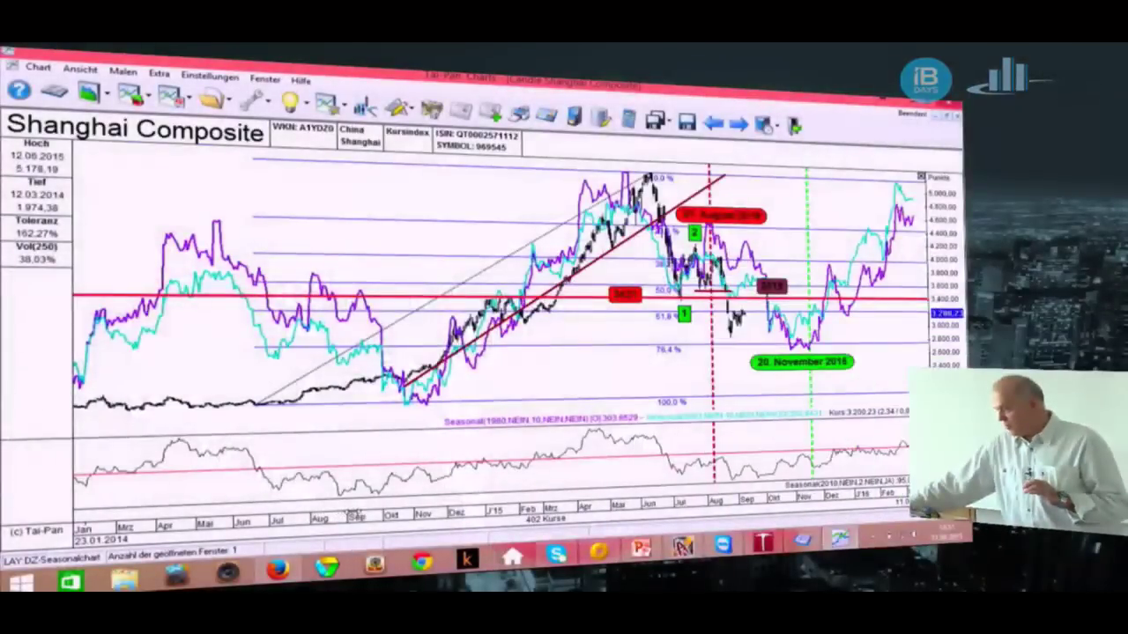
pyautogui.moveTo(357, 512); pyautogui.dragTo(748, 499)
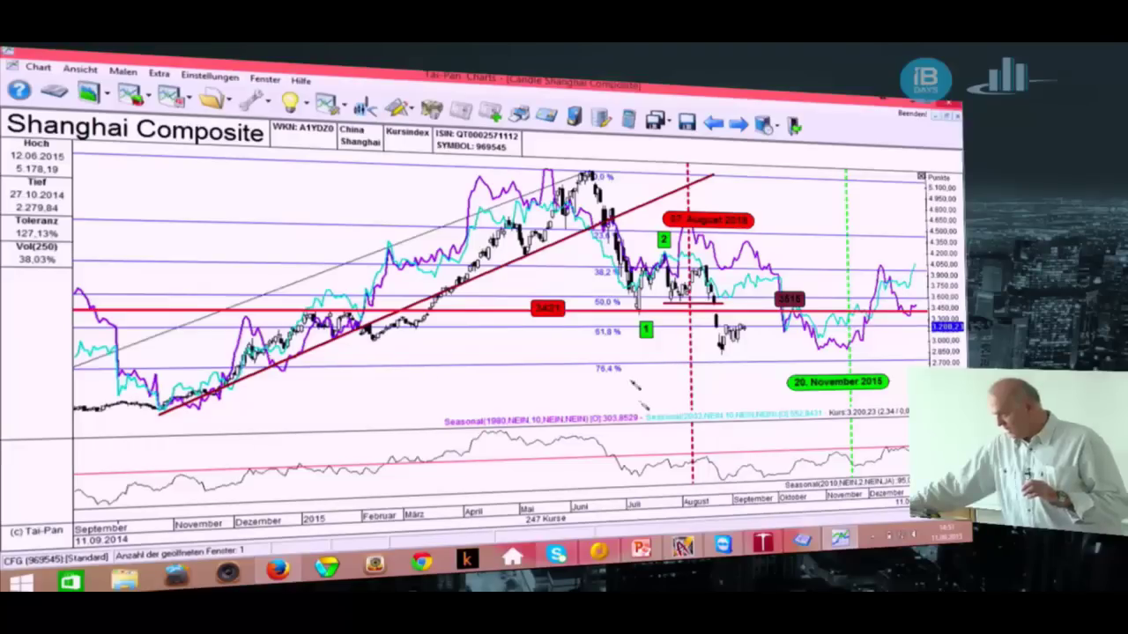
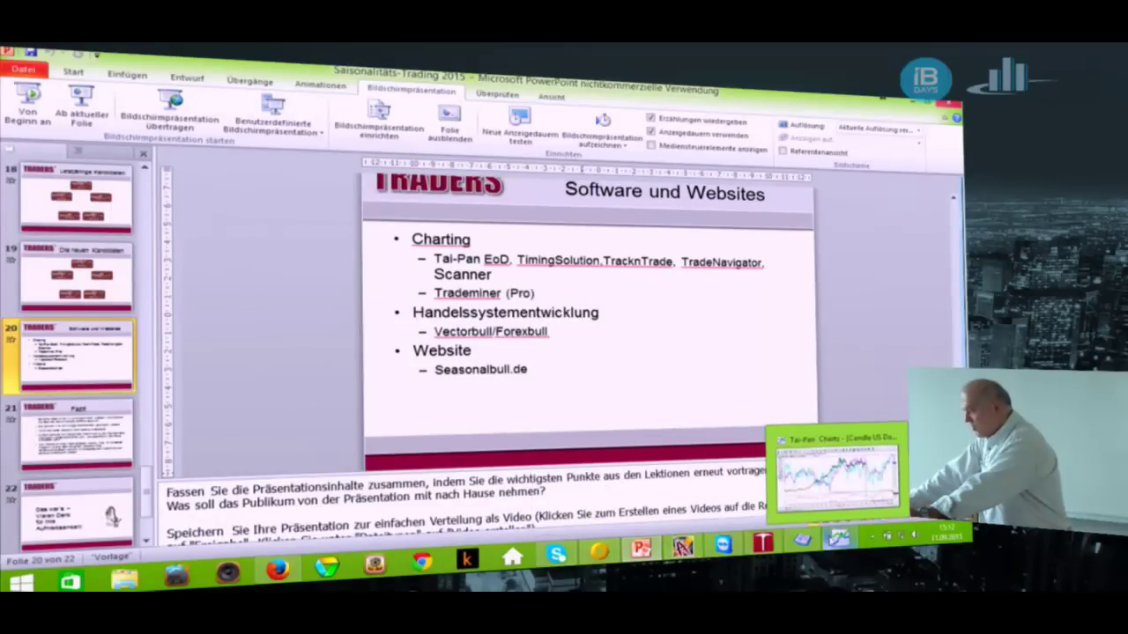
# Exit the Tai-Pan Charts module and quit the Tai-Pan 15.0 main program.
pyautogui.click(839, 539)
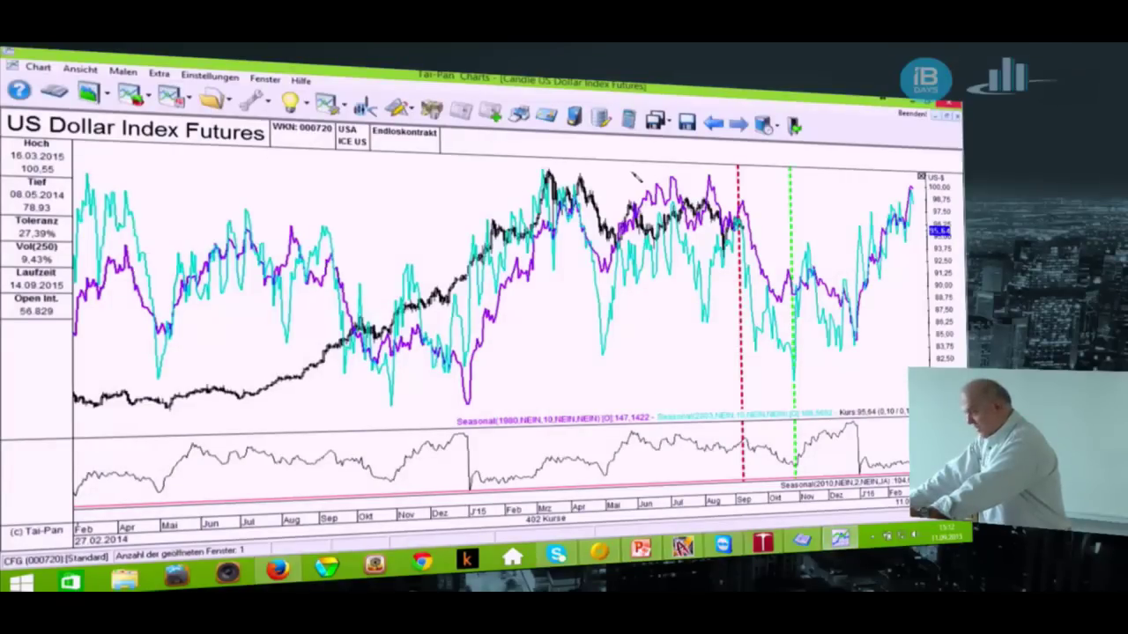
pyautogui.click(934, 115)
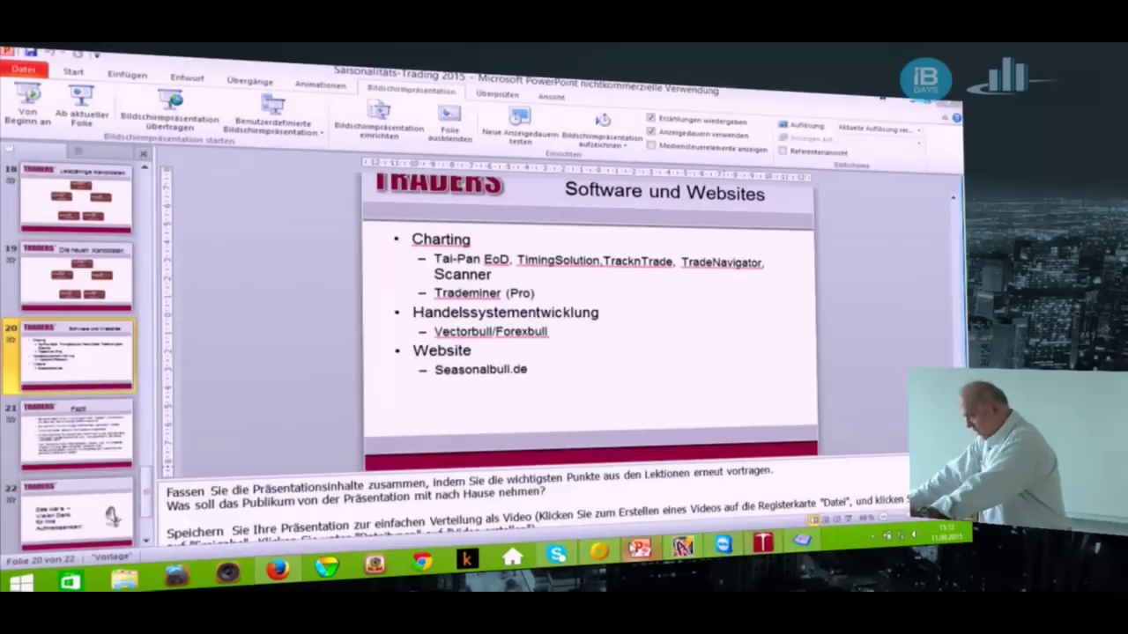
pyautogui.click(599, 552)
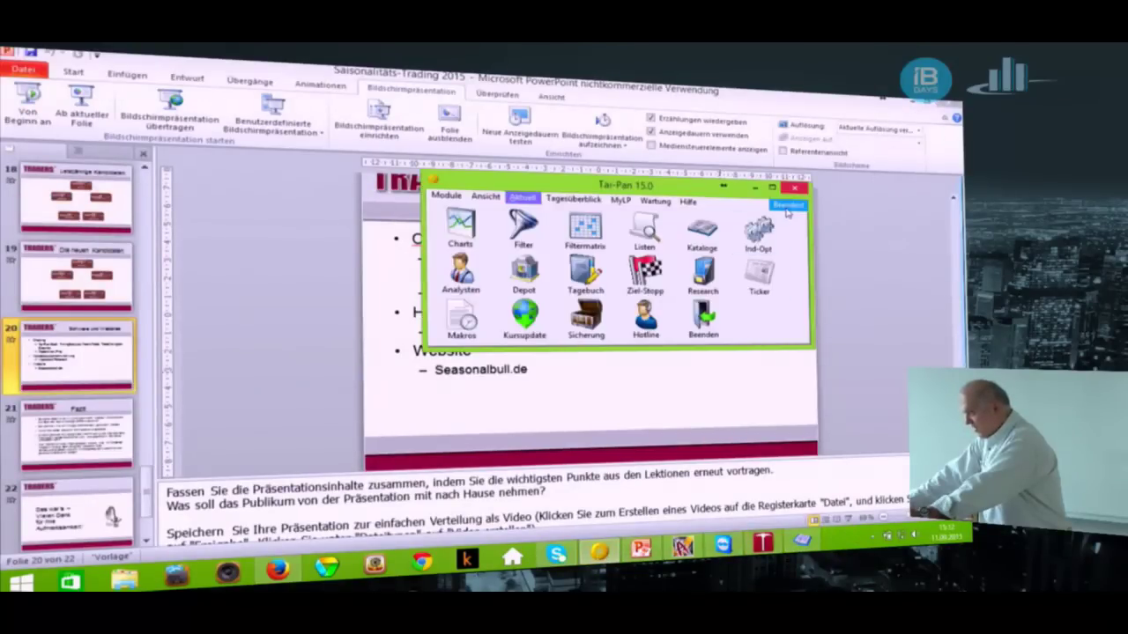
pyautogui.click(787, 208)
pyautogui.click(585, 355)
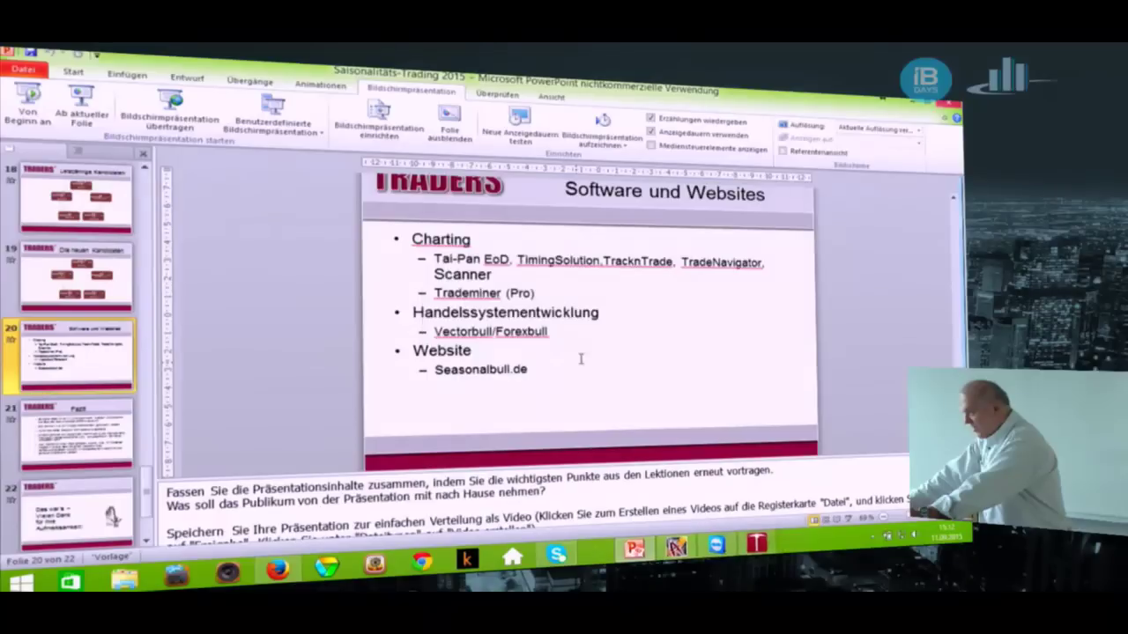
# Switch to Track 'n Trade 5.0 and open the October 1986 contract chart for Gold, COMEX.
pyautogui.hotkey('alt', 'Tab')
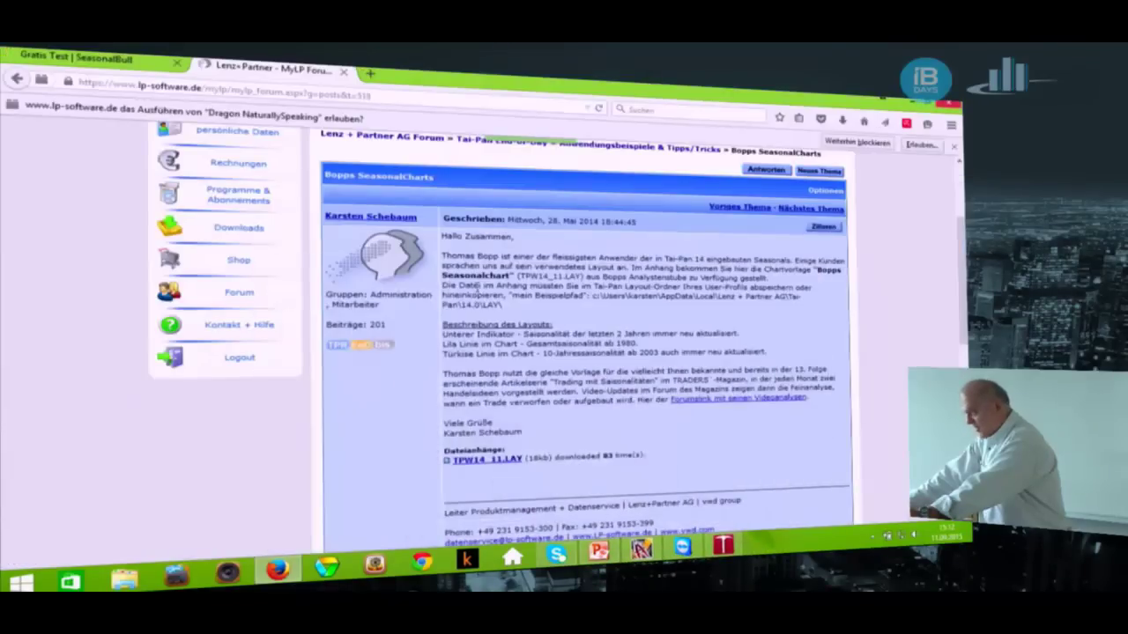
pyautogui.click(644, 548)
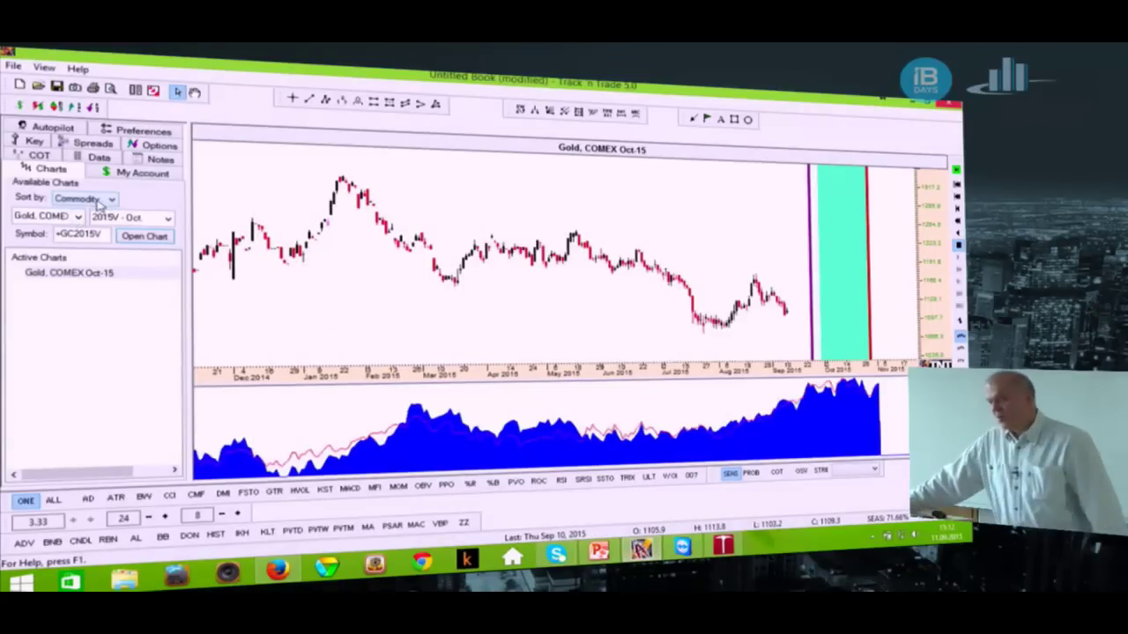
pyautogui.click(168, 218)
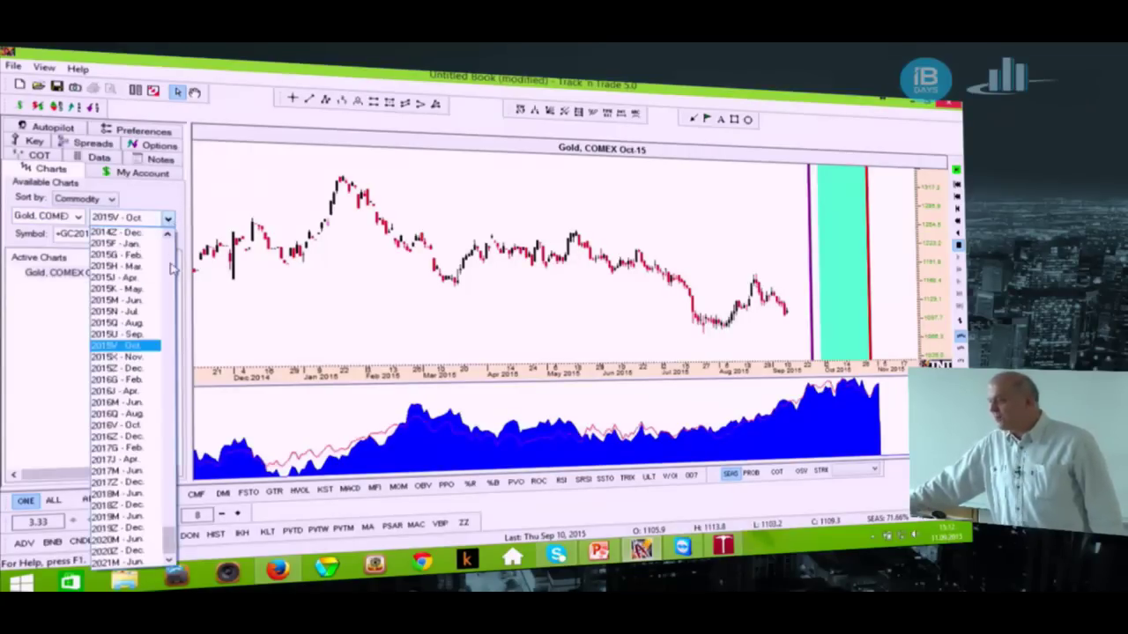
pyautogui.moveTo(179, 514); pyautogui.dragTo(173, 253)
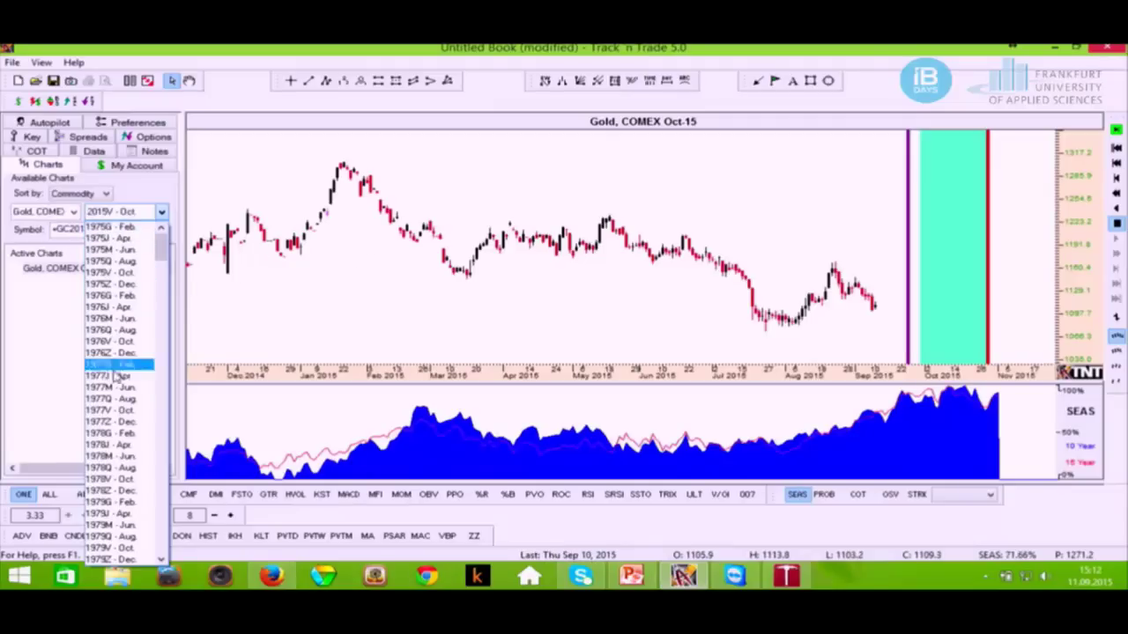
pyautogui.scroll(-10, 167, 471)
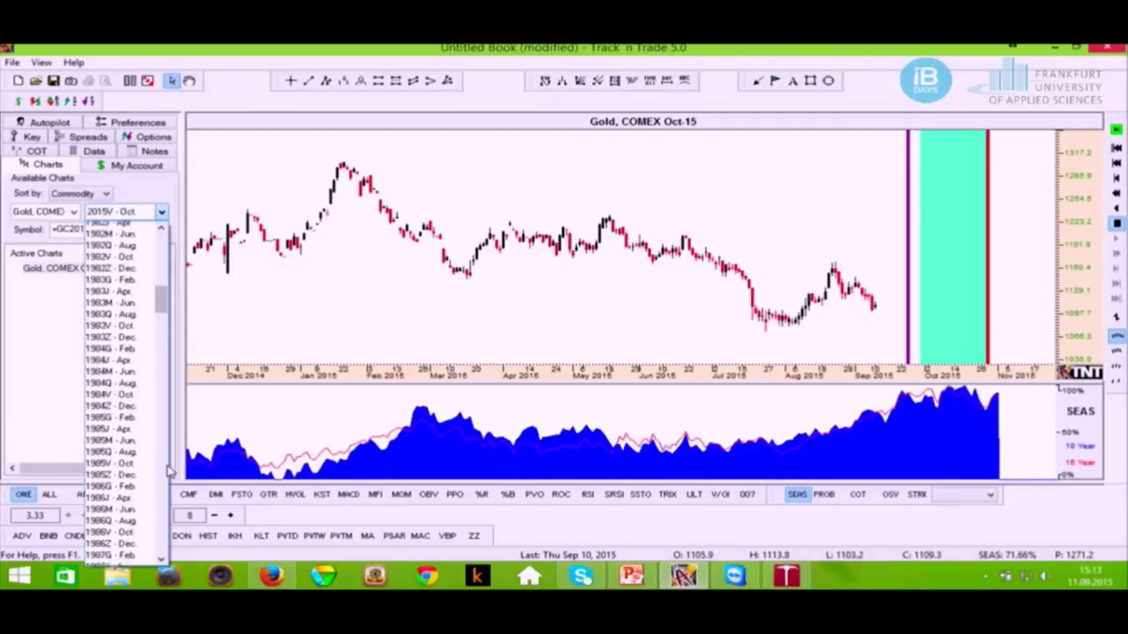
pyautogui.click(126, 365)
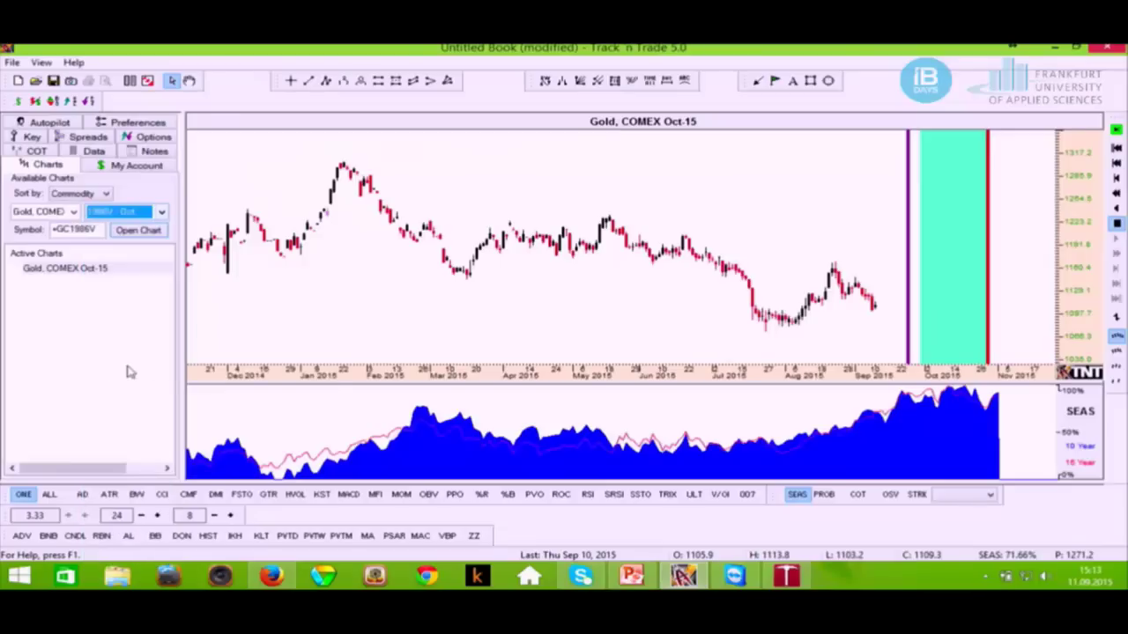
pyautogui.click(136, 230)
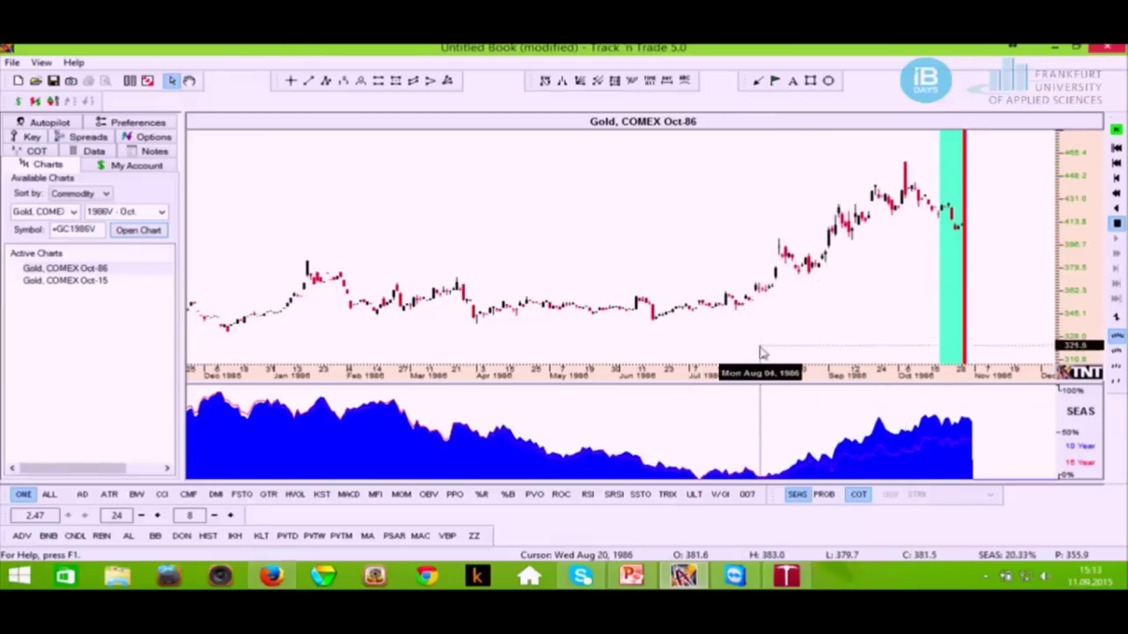
pyautogui.scroll(-2, 726, 365)
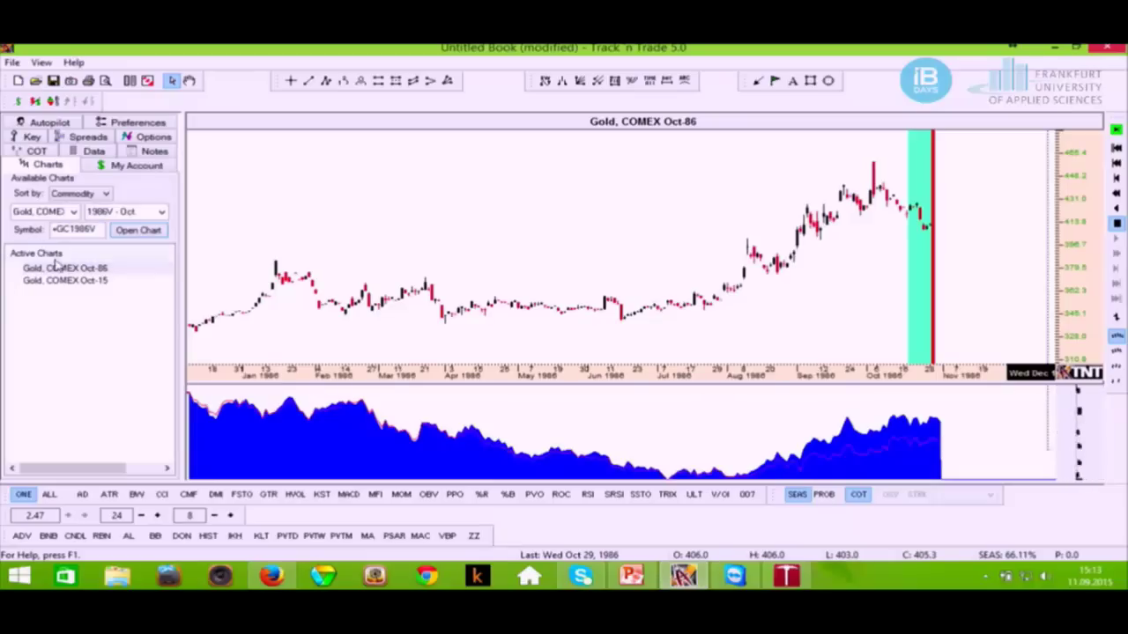
# Return to the Gold, COMEX Oct-15 chart and show the COT indicator in the pane below it.
pyautogui.click(87, 282)
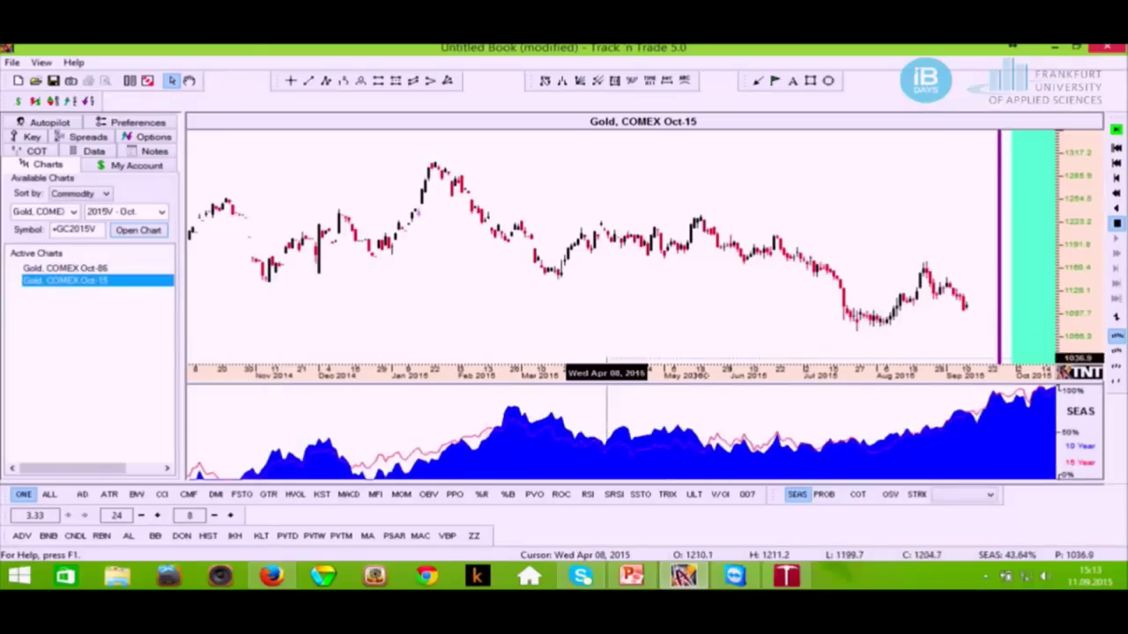
pyautogui.click(858, 495)
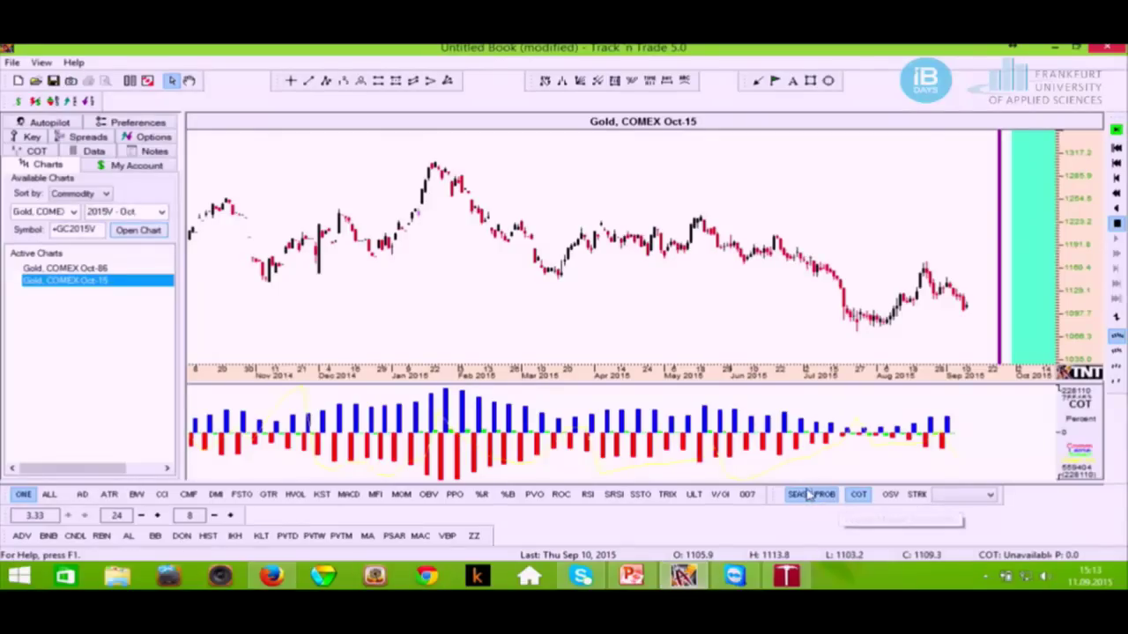
# Show the 20-year seasonal probability indicator below the Gold, COMEX Oct-15 chart and check its bars past September 2015.
pyautogui.click(665, 361)
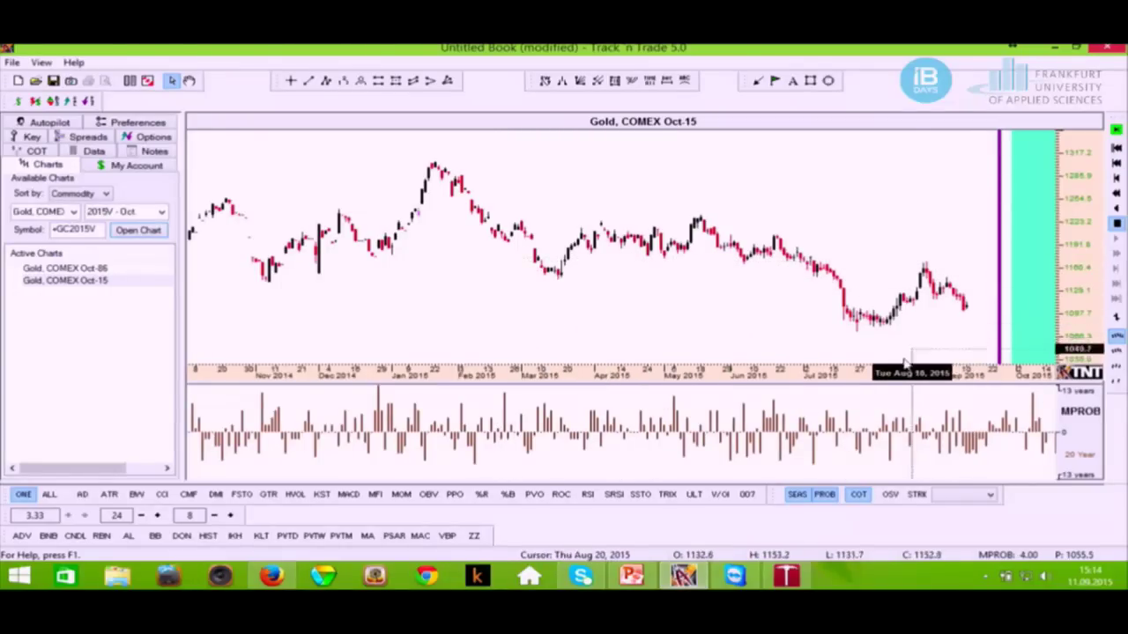
pyautogui.scroll(-5, 905, 363)
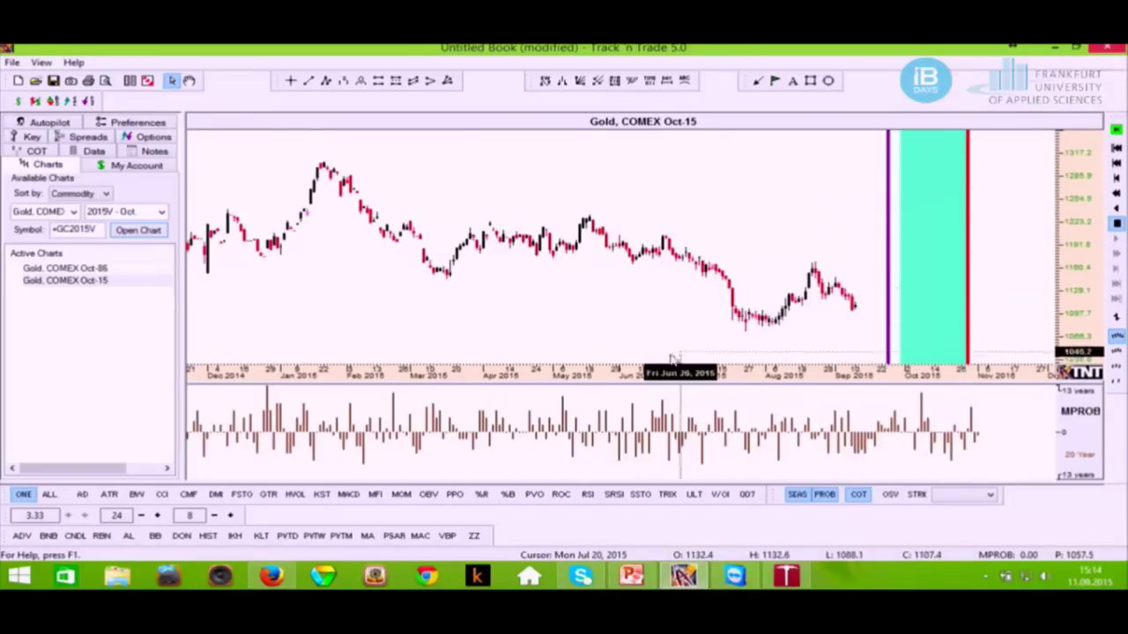
pyautogui.scroll(3, 614, 374)
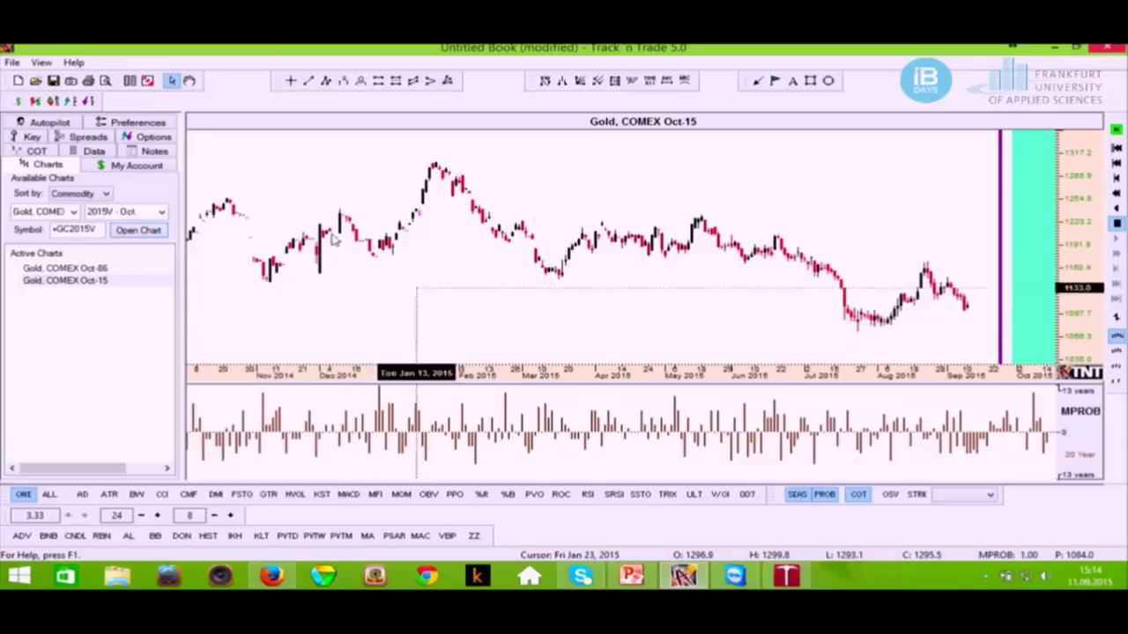
# Set up a spread with British Pound as both the buy and the sell leg, and browse the commodities available for the sell leg.
pyautogui.click(92, 138)
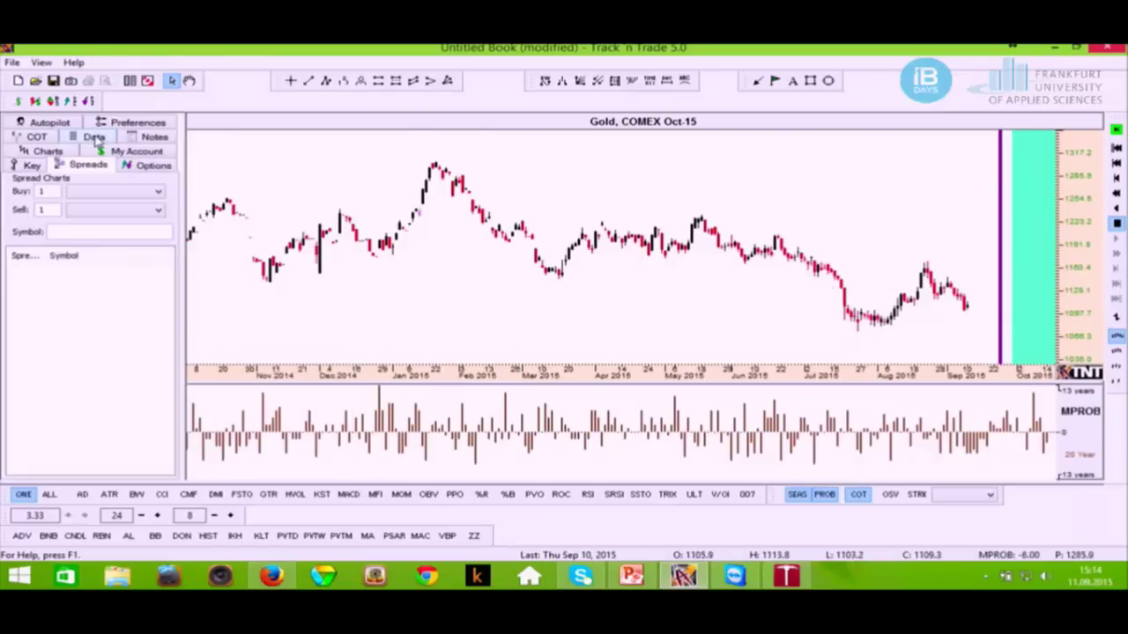
pyautogui.click(152, 210)
pyautogui.scroll(1, 146, 264)
pyautogui.click(144, 217)
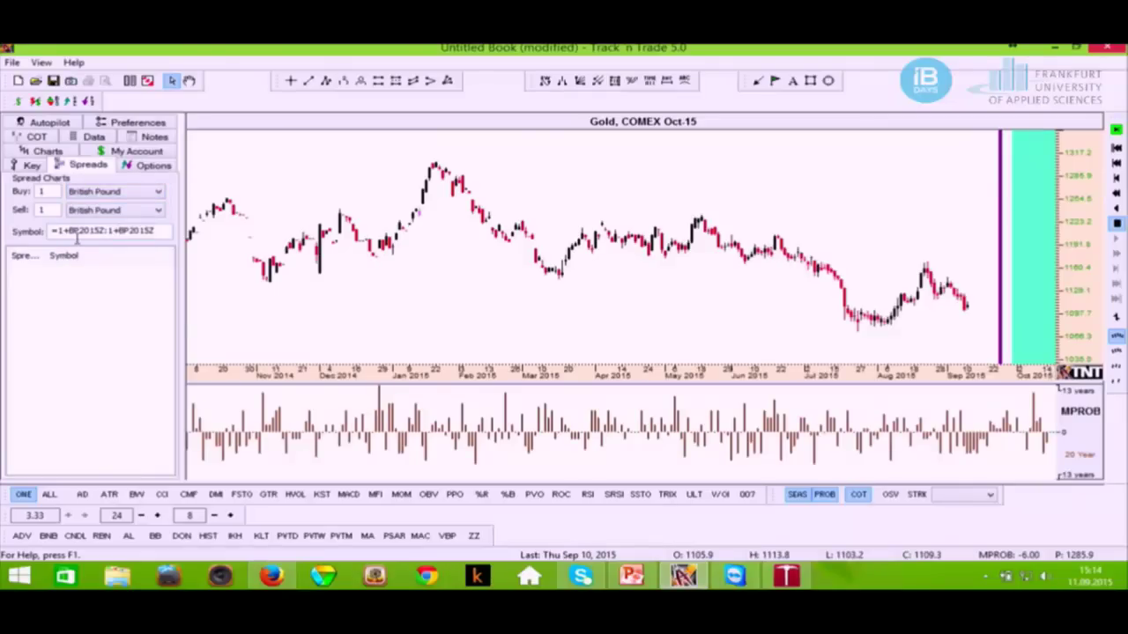
pyautogui.click(160, 210)
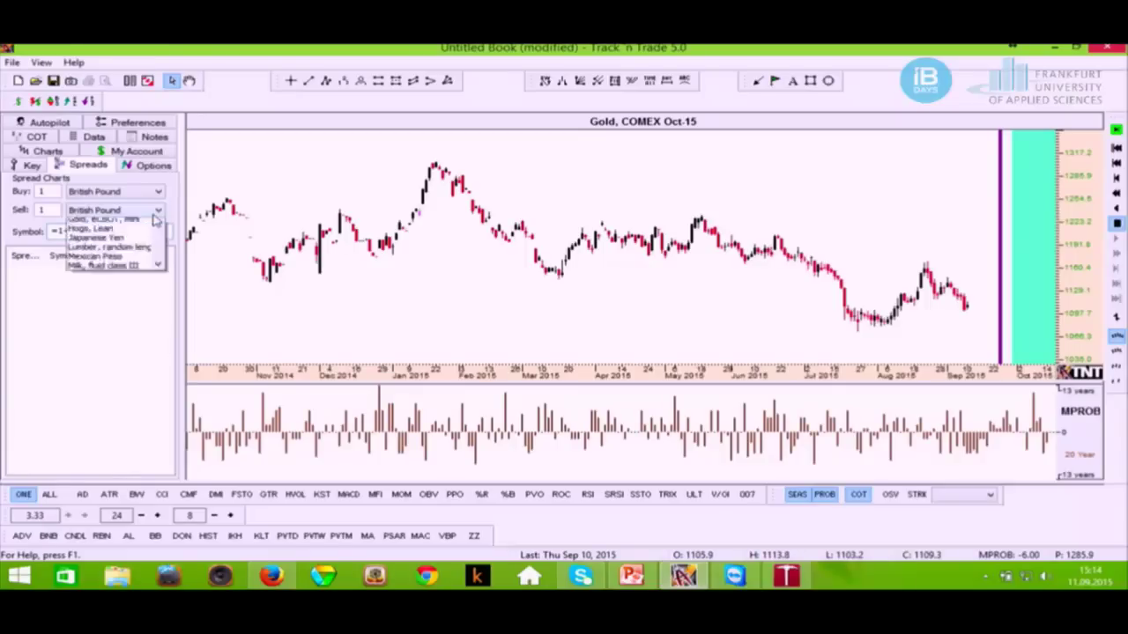
pyautogui.click(163, 206)
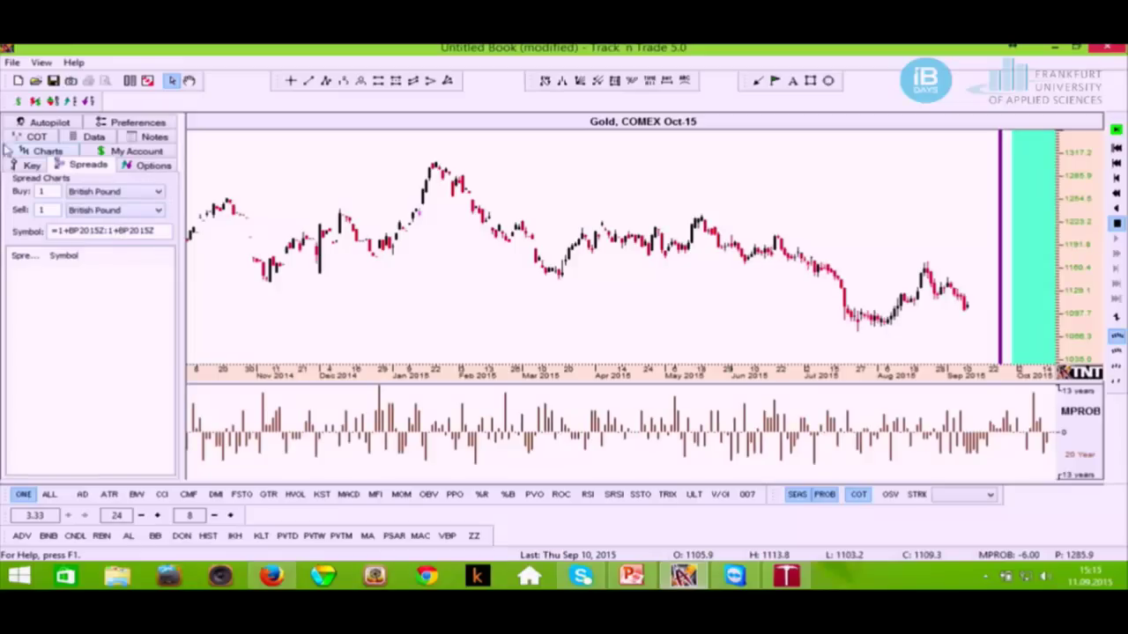
pyautogui.click(119, 210)
pyautogui.click(141, 211)
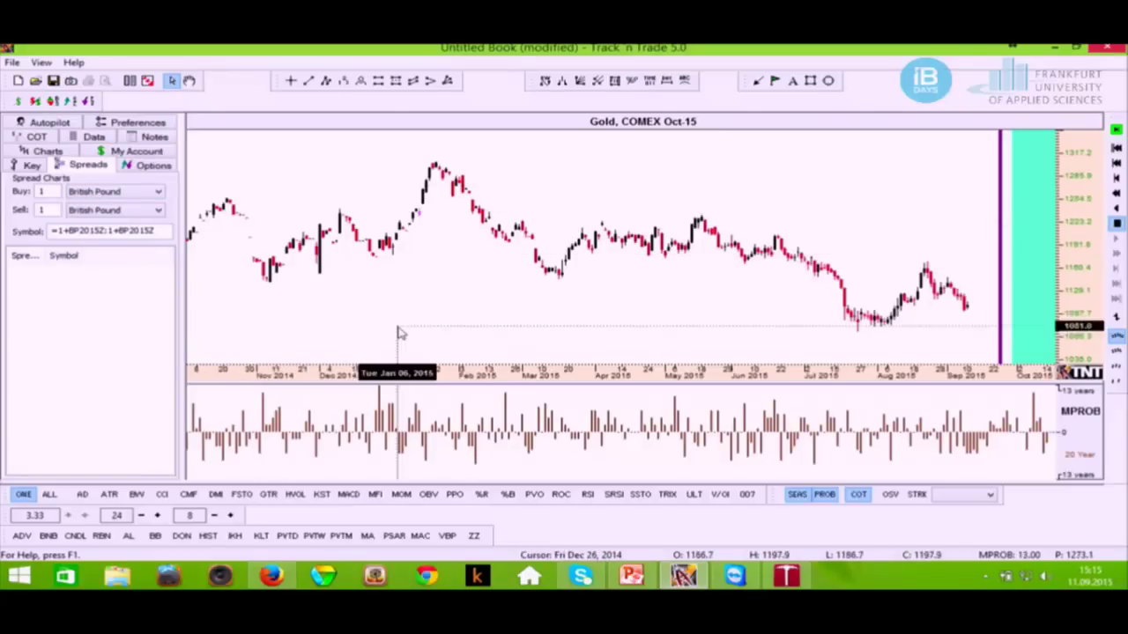
# Exit Track 'n Trade 5.0.
pyautogui.click(1107, 47)
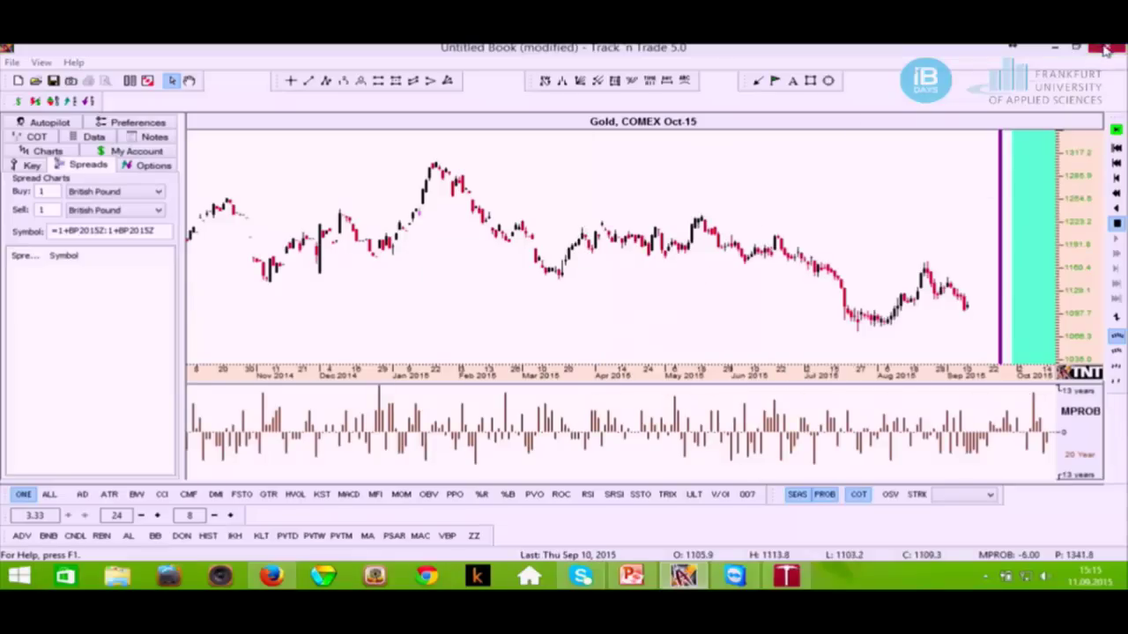
pyautogui.click(575, 342)
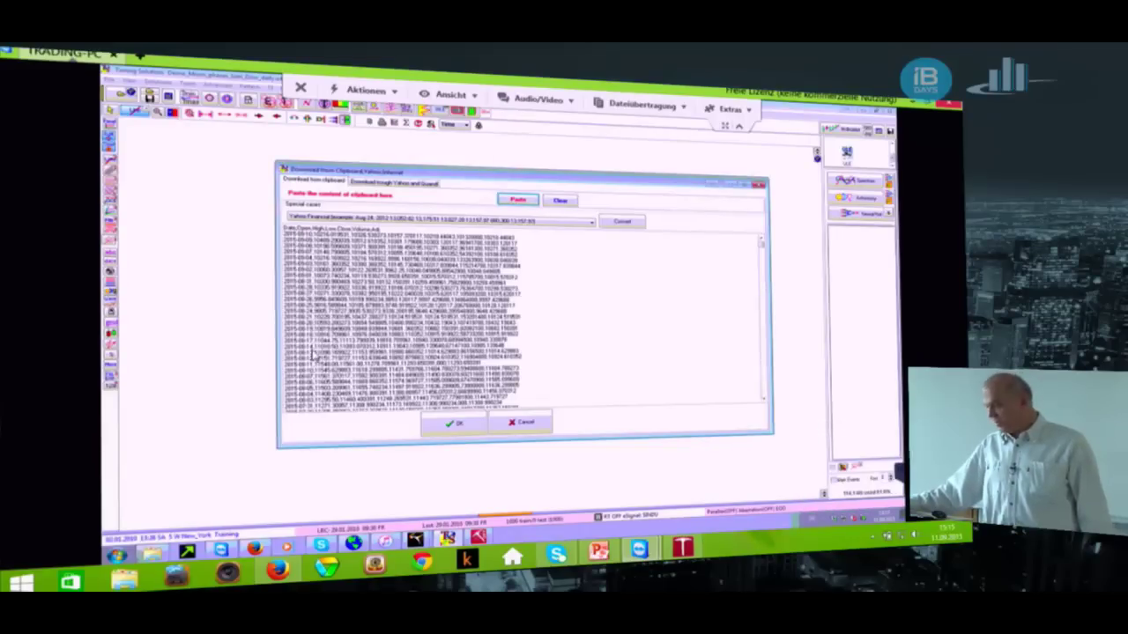
# In Timing Solution on the remote PC, import the pasted Yahoo price data with a 09:30 am trading start, load it and run the calculation.
pyautogui.click(458, 426)
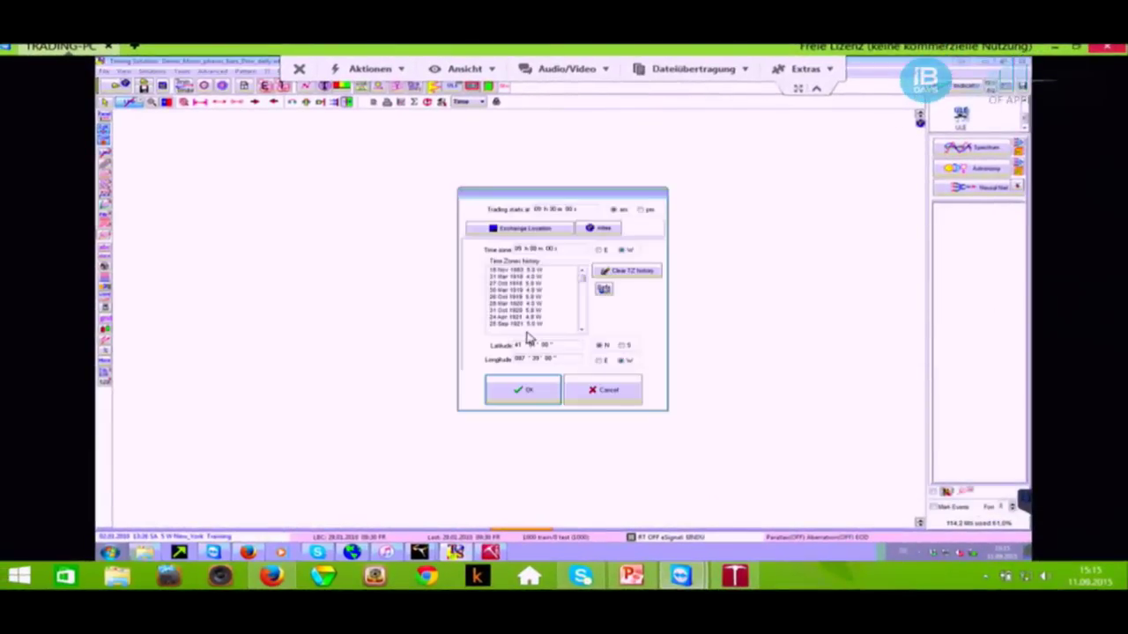
pyautogui.click(523, 394)
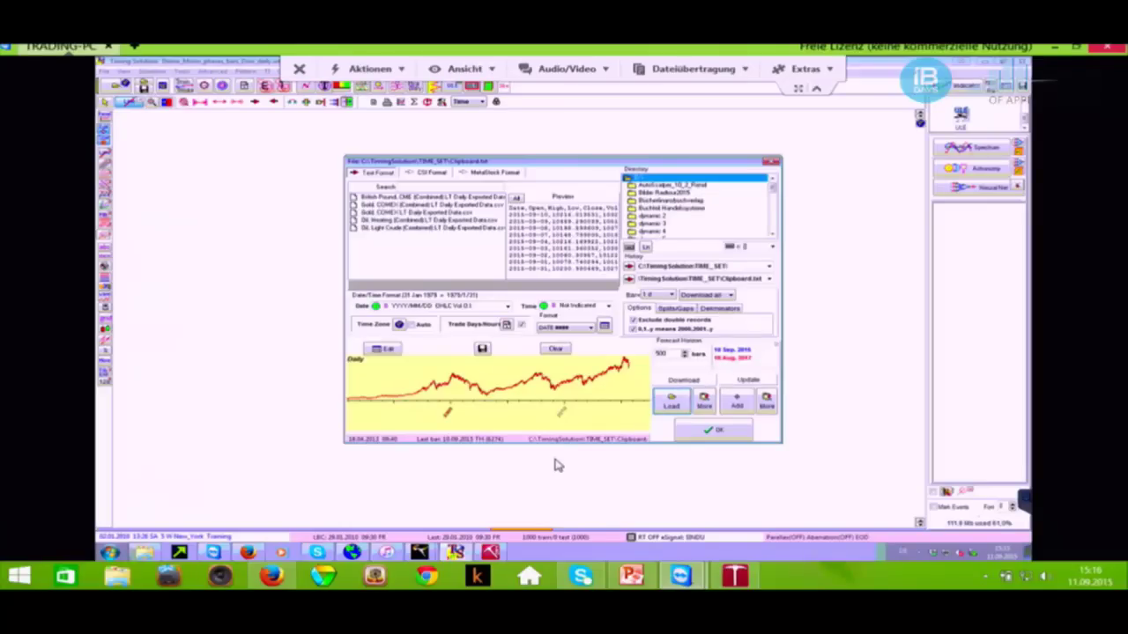
pyautogui.click(671, 403)
pyautogui.click(712, 432)
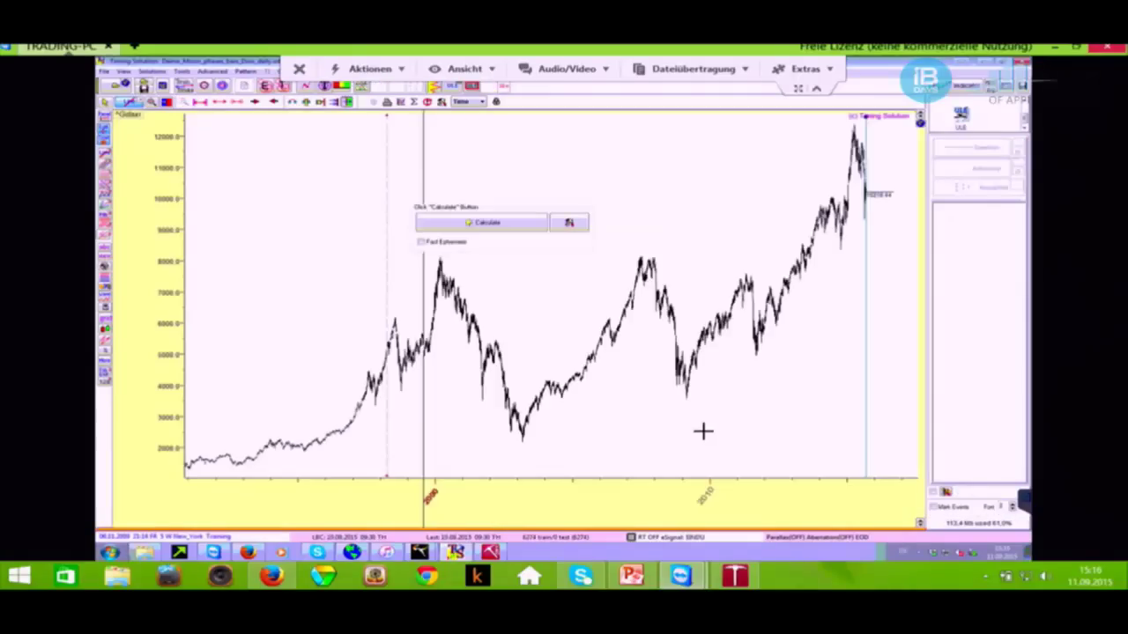
pyautogui.click(473, 230)
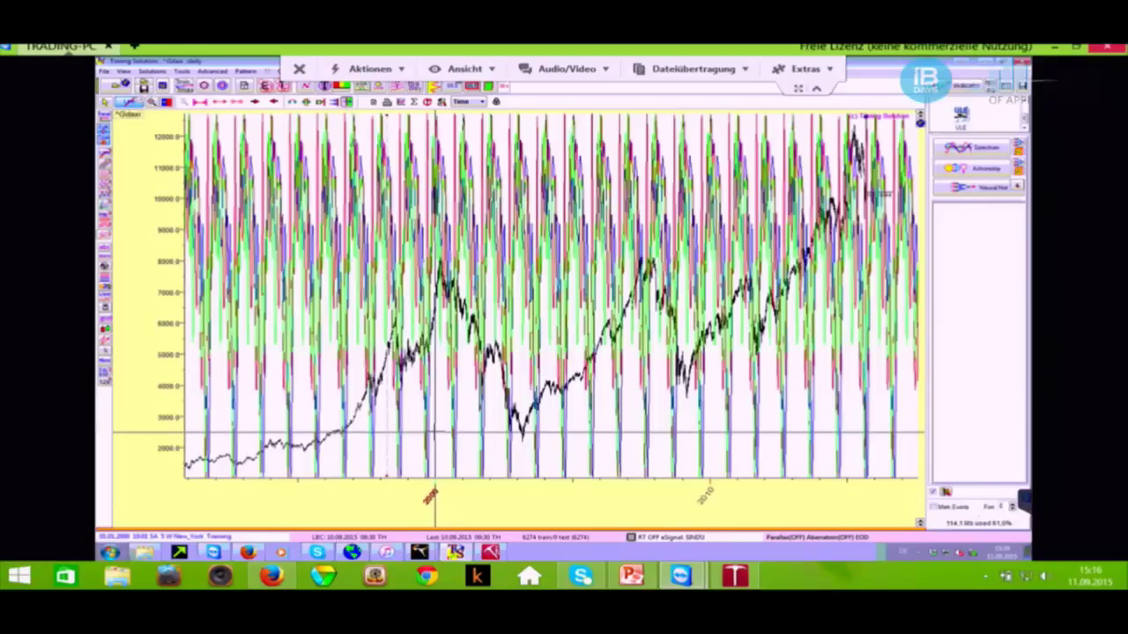
# Stretch the time axis of the DAX chart to examine the price curve against the overlaid yearly cycle lines.
pyautogui.click(220, 103)
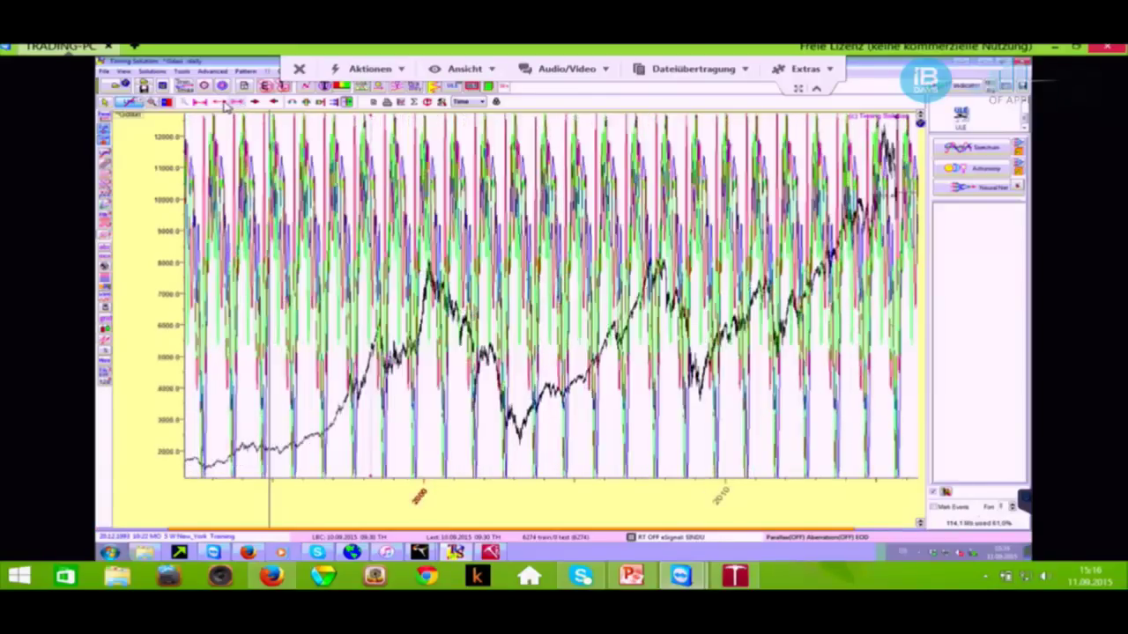
pyautogui.click(227, 104)
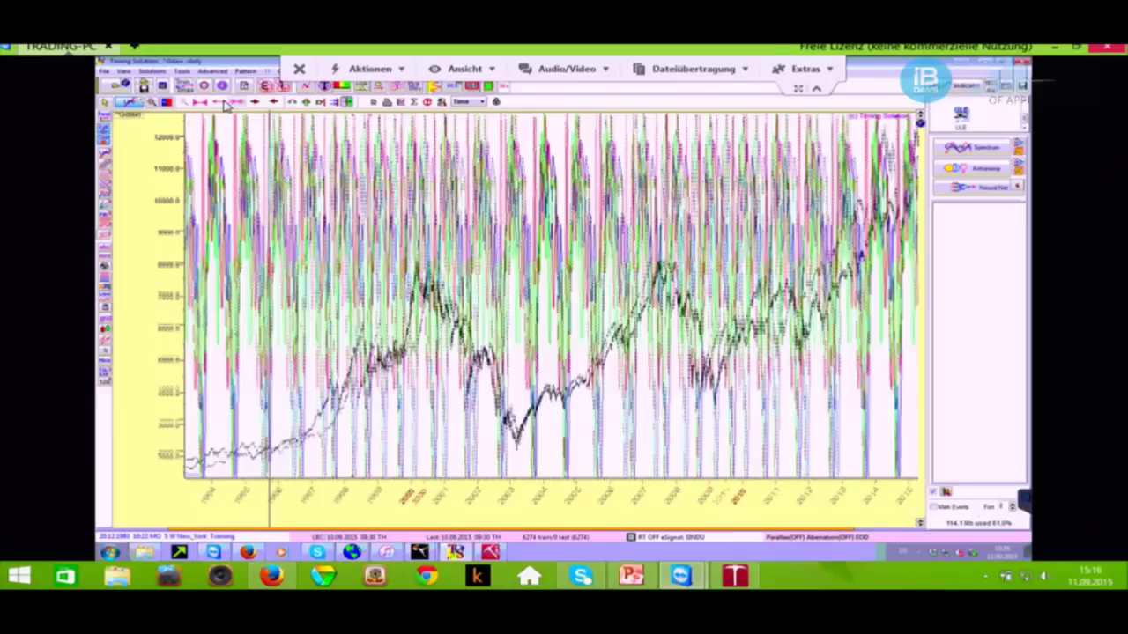
pyautogui.click(226, 104)
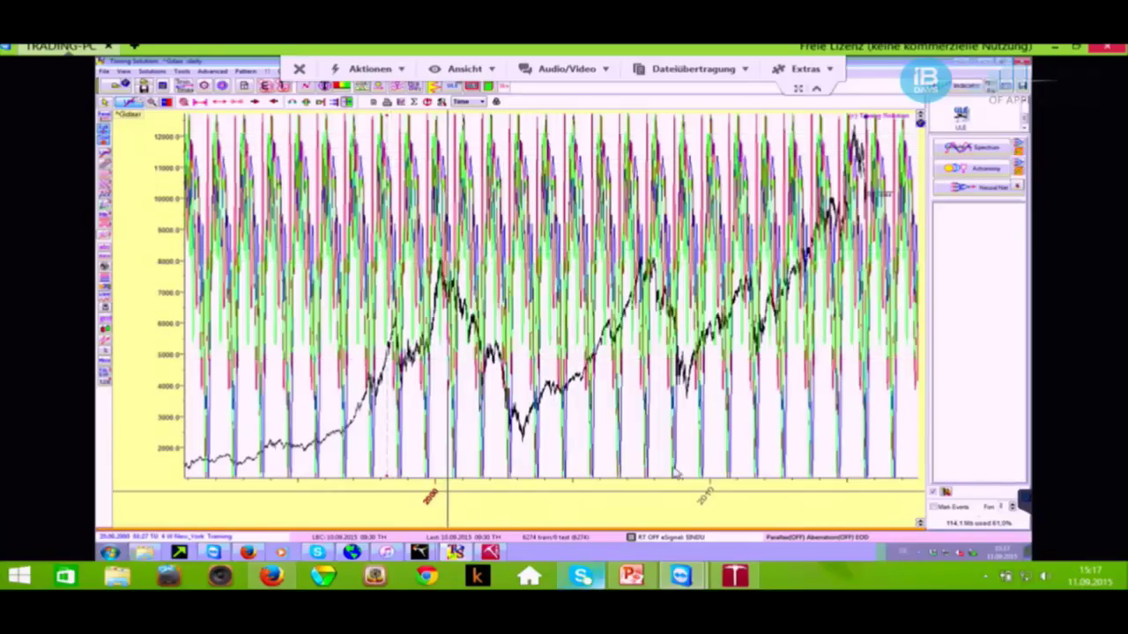
# Minimize the remote session and the browser window with the forum post to reveal the desktop.
pyautogui.click(1068, 47)
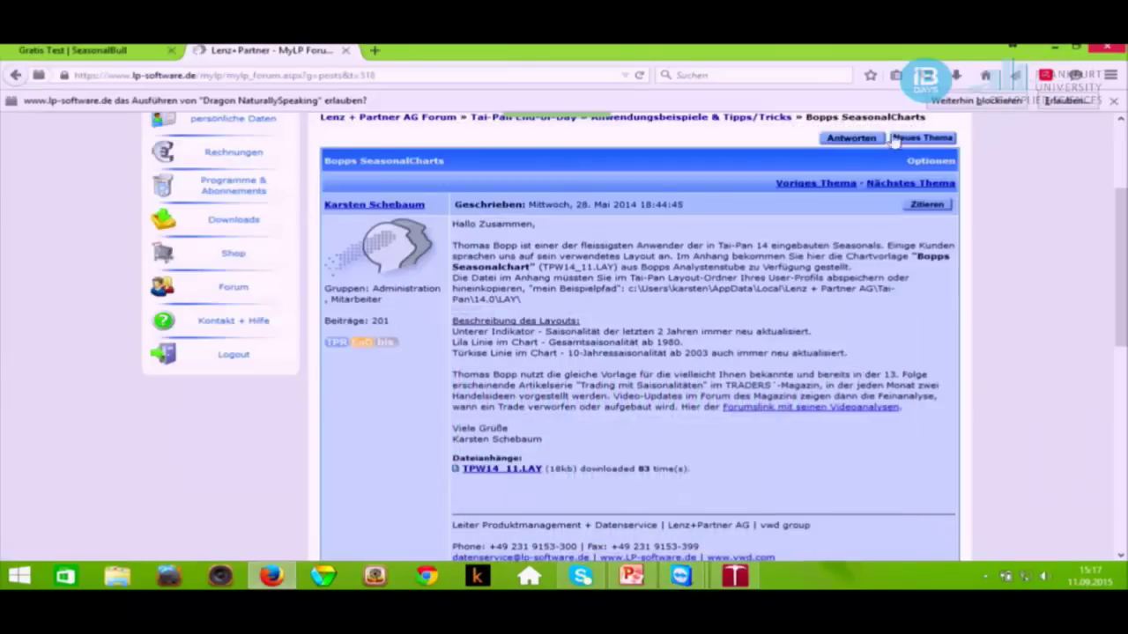
pyautogui.click(1055, 47)
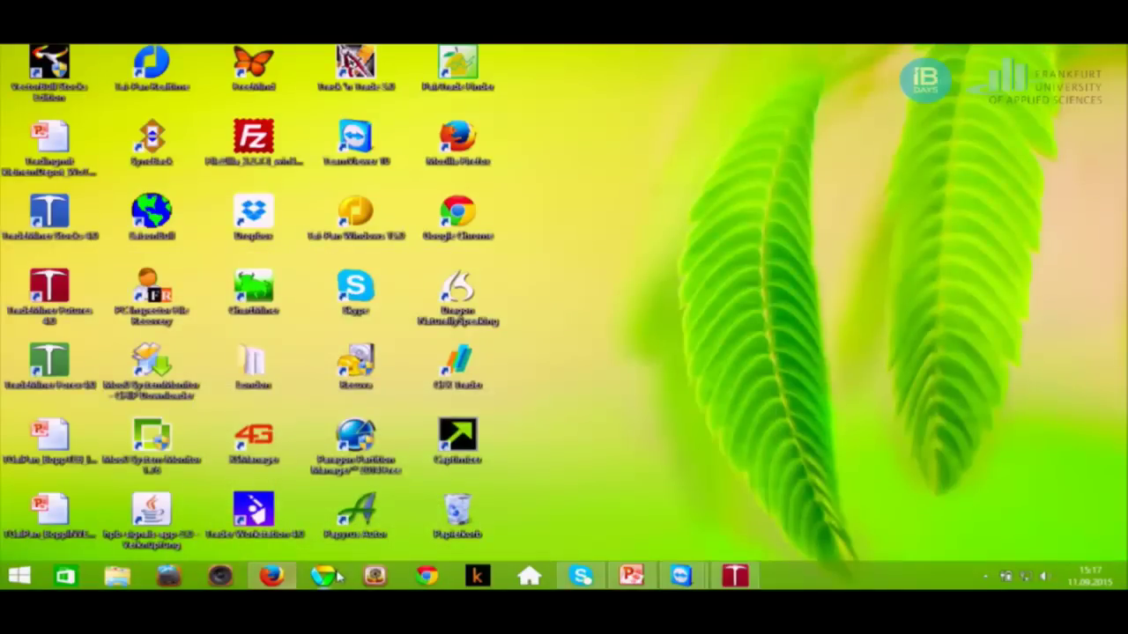